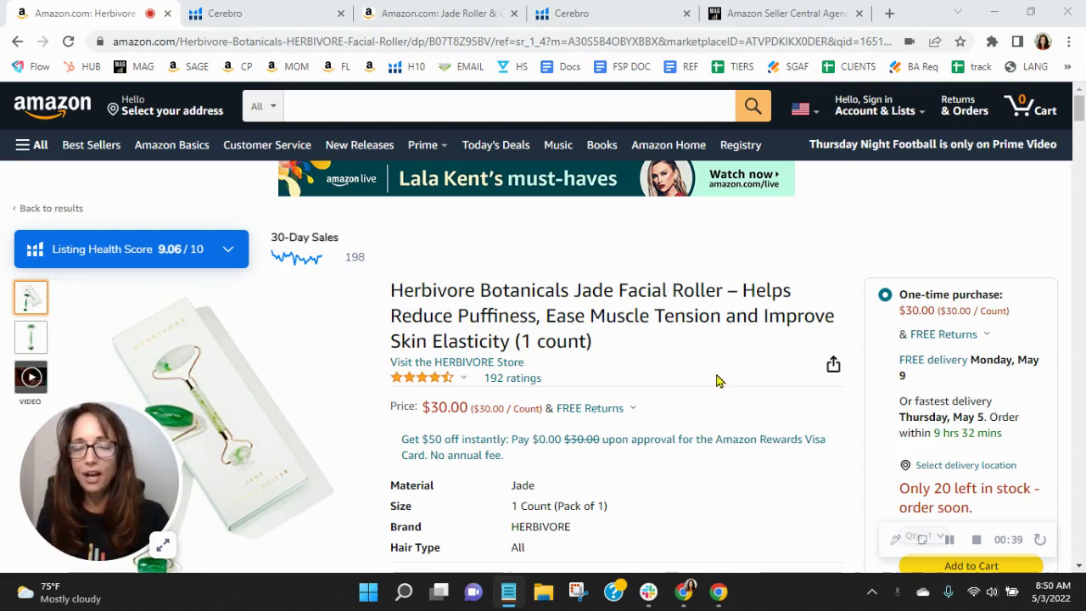
# - Scroll Herbivore's Cerebro results to the 1109-keyword table, led by 'gua sha' at 164,786 searches
pyautogui.click(257, 15)
pyautogui.scroll(-1, 628, 361)
pyautogui.scroll(-1, 561, 365)
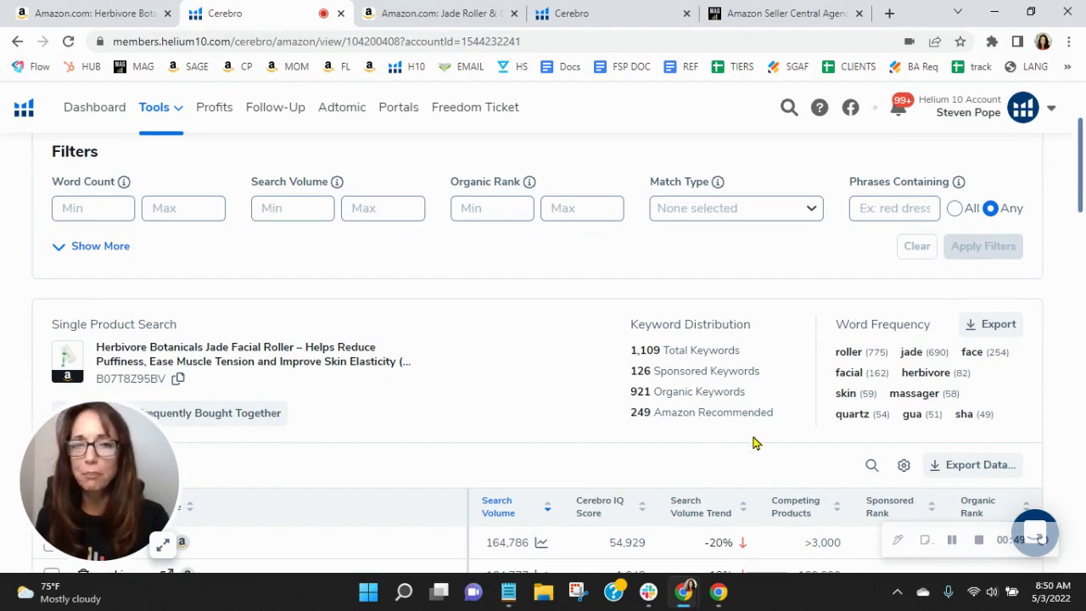
pyautogui.scroll(-1, 749, 435)
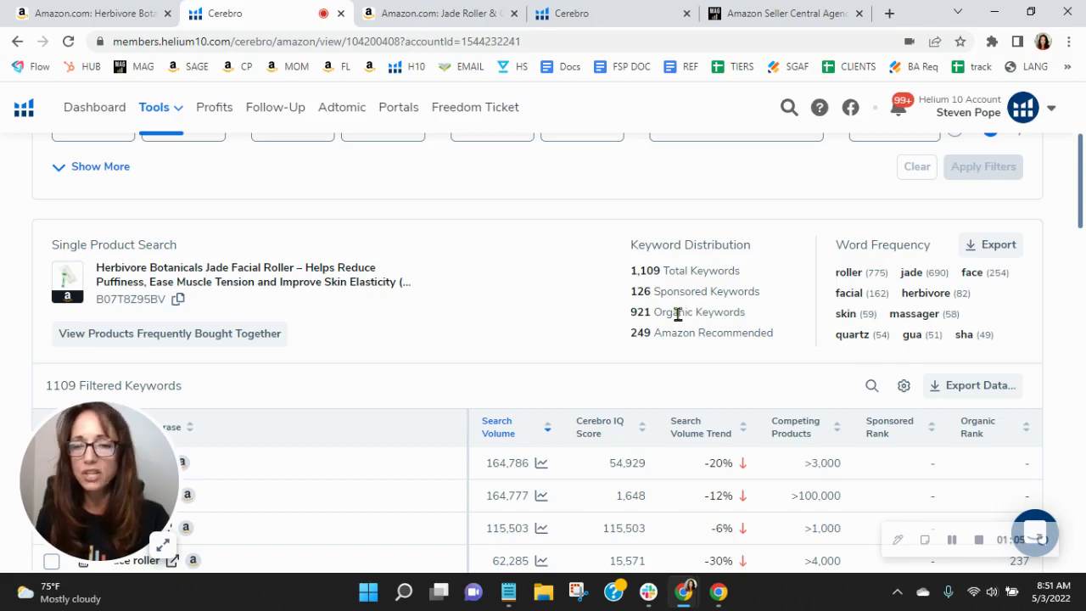
pyautogui.scroll(-1, 662, 313)
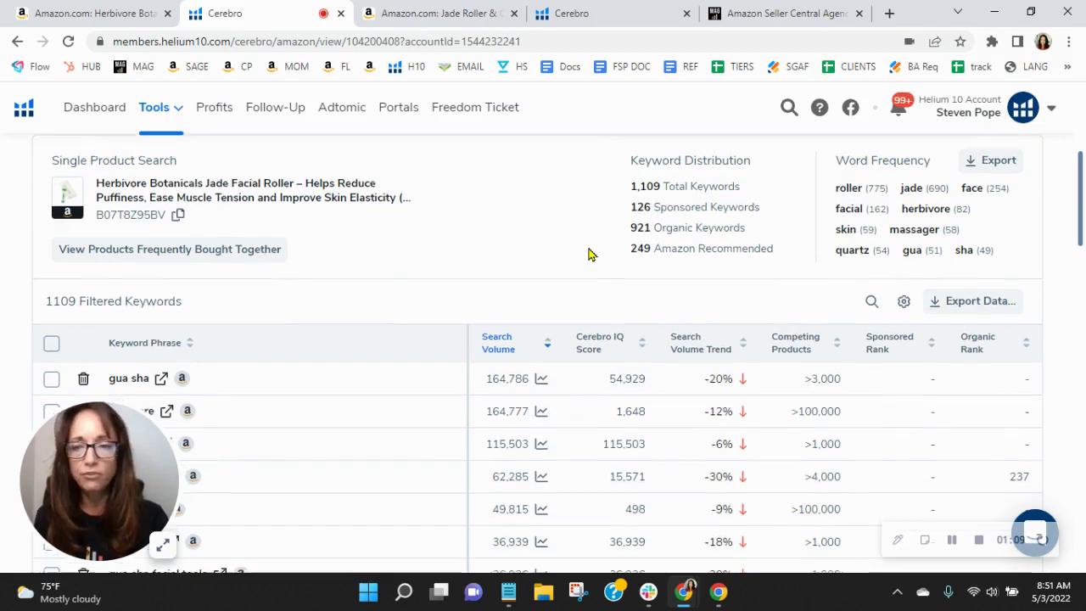
pyautogui.scroll(-1, 589, 252)
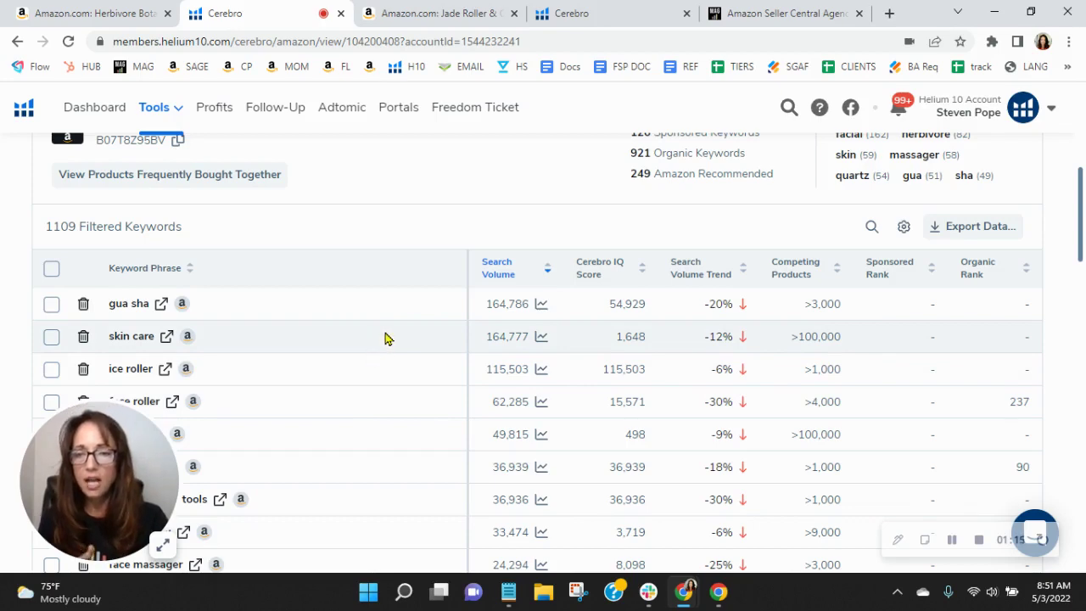
pyautogui.scroll(-1, 385, 338)
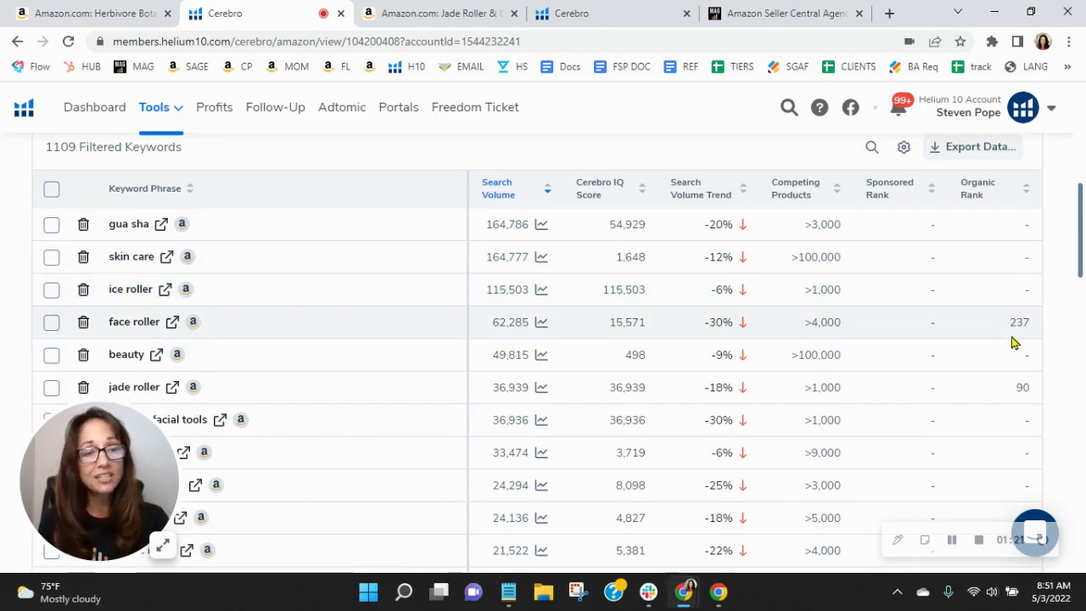
pyautogui.scroll(-1, 891, 327)
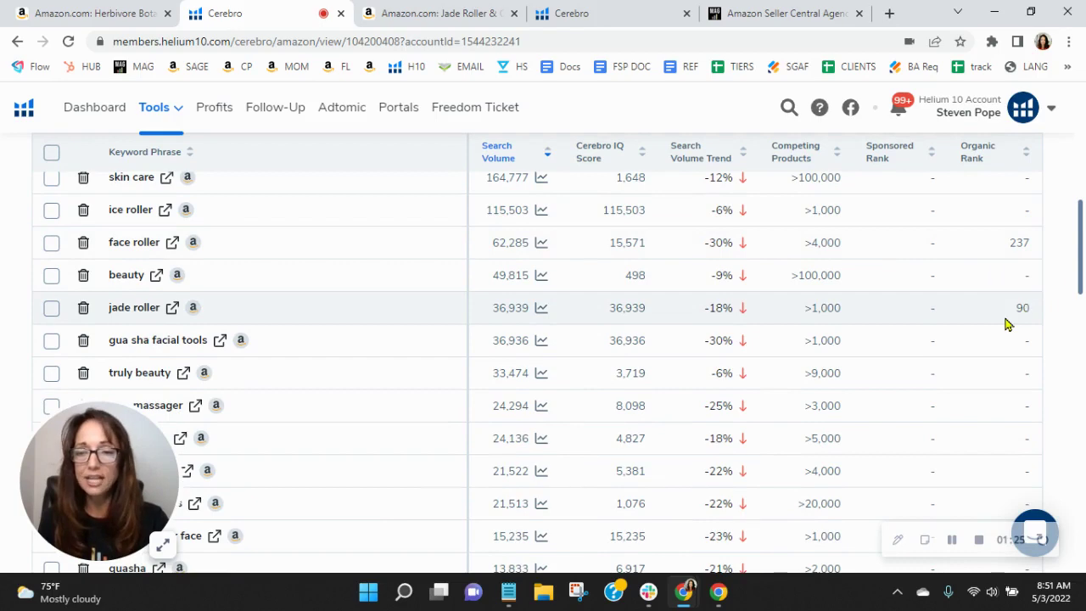
pyautogui.scroll(-1, 1014, 324)
pyautogui.scroll(-1, 1007, 324)
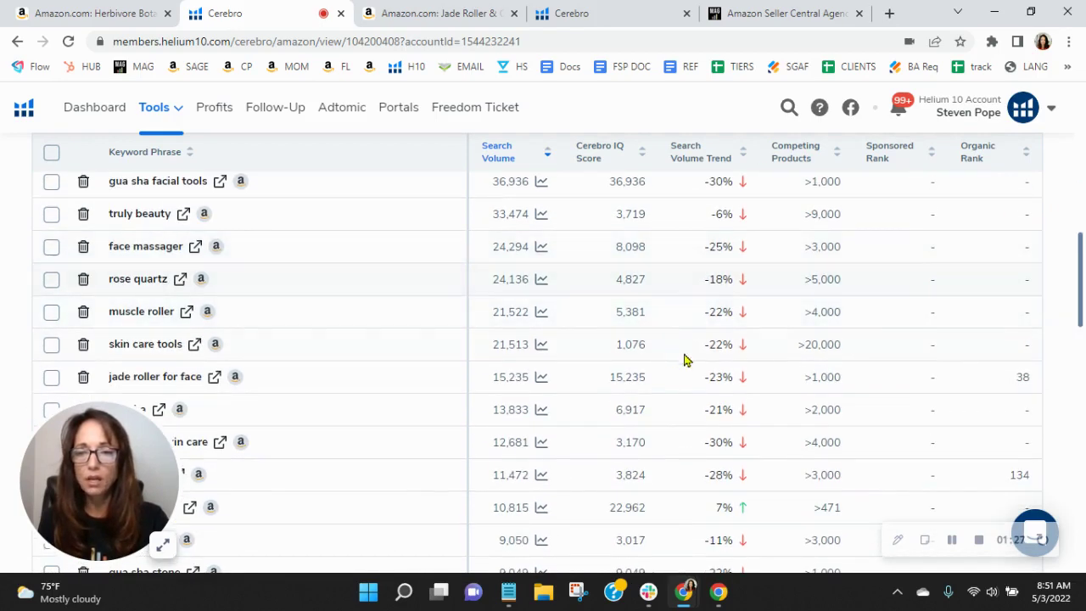
pyautogui.scroll(-1, 934, 391)
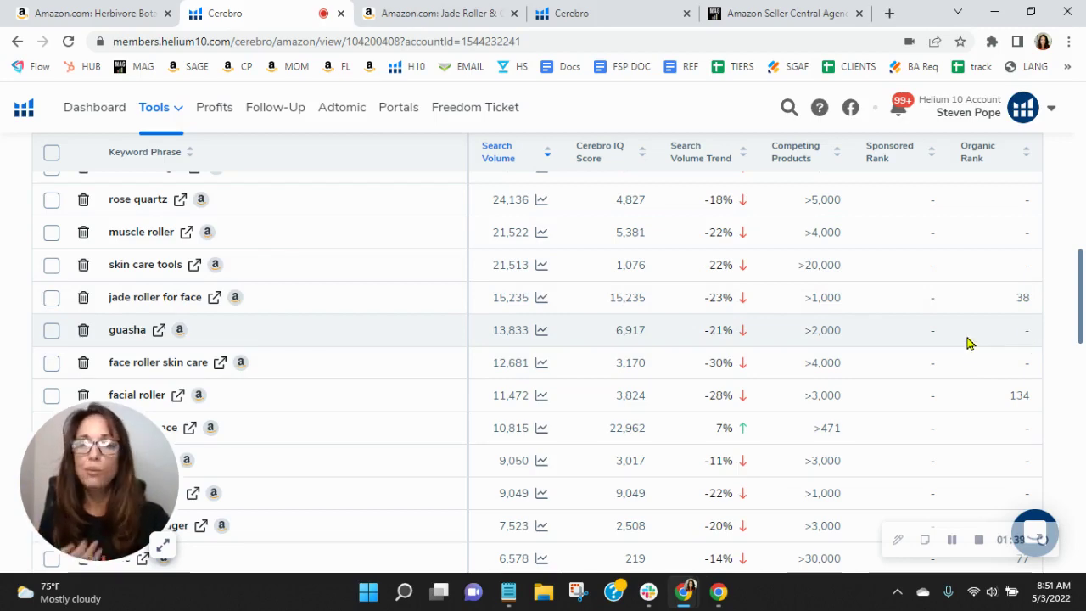
pyautogui.scroll(-1, 970, 343)
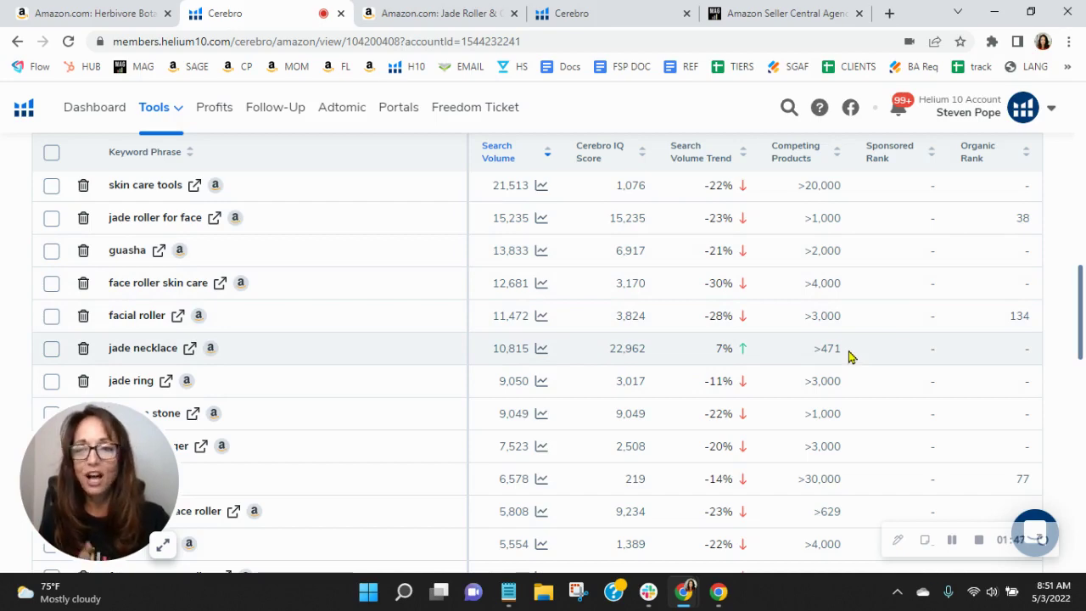
pyautogui.scroll(-1, 852, 356)
pyautogui.scroll(-2, 852, 357)
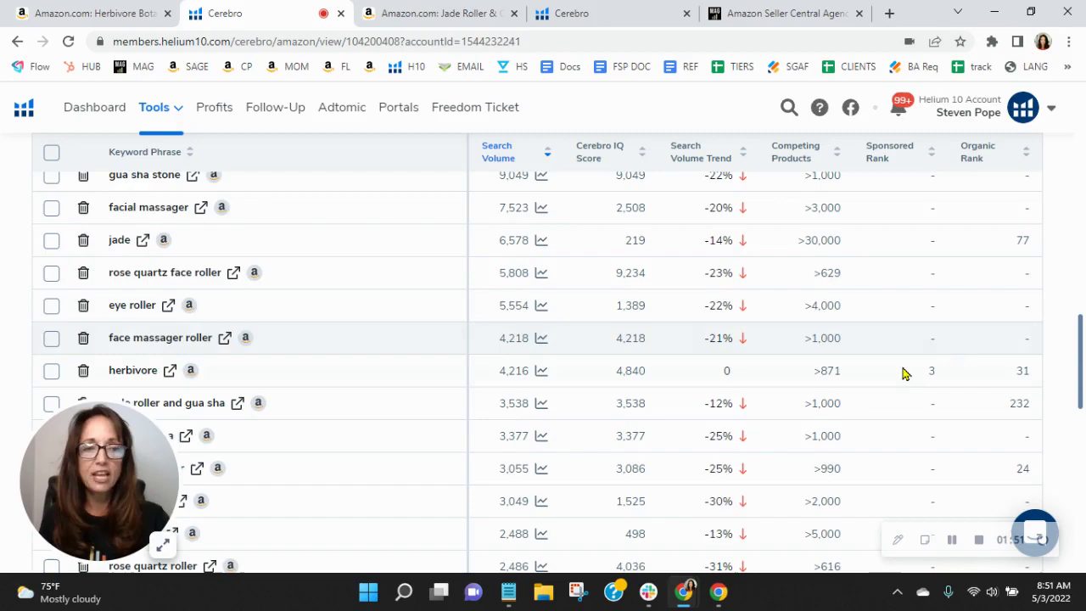
pyautogui.scroll(-2, 904, 373)
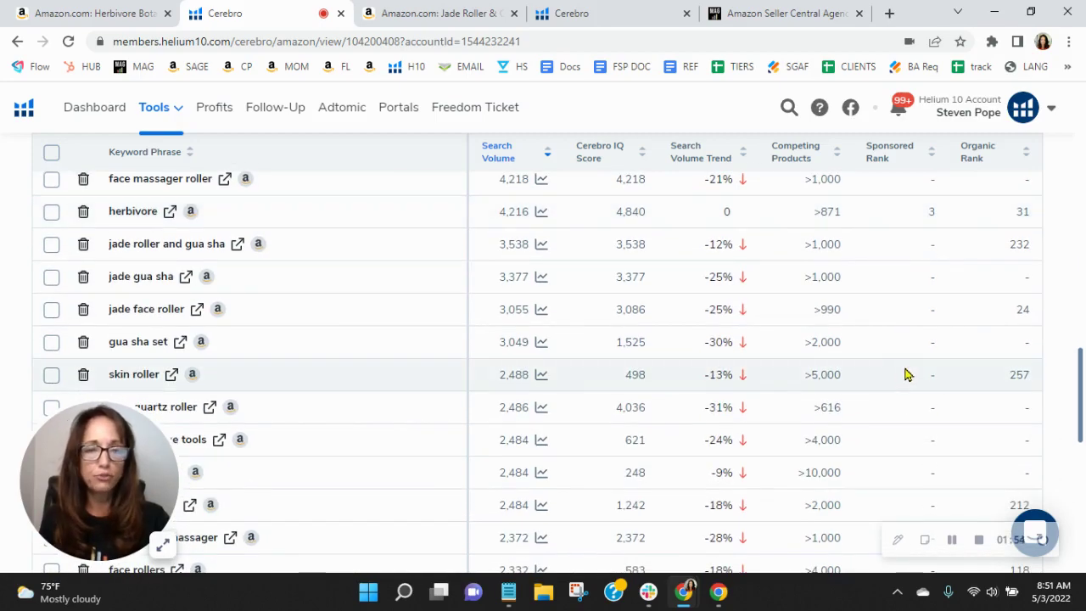
pyautogui.scroll(8, 906, 374)
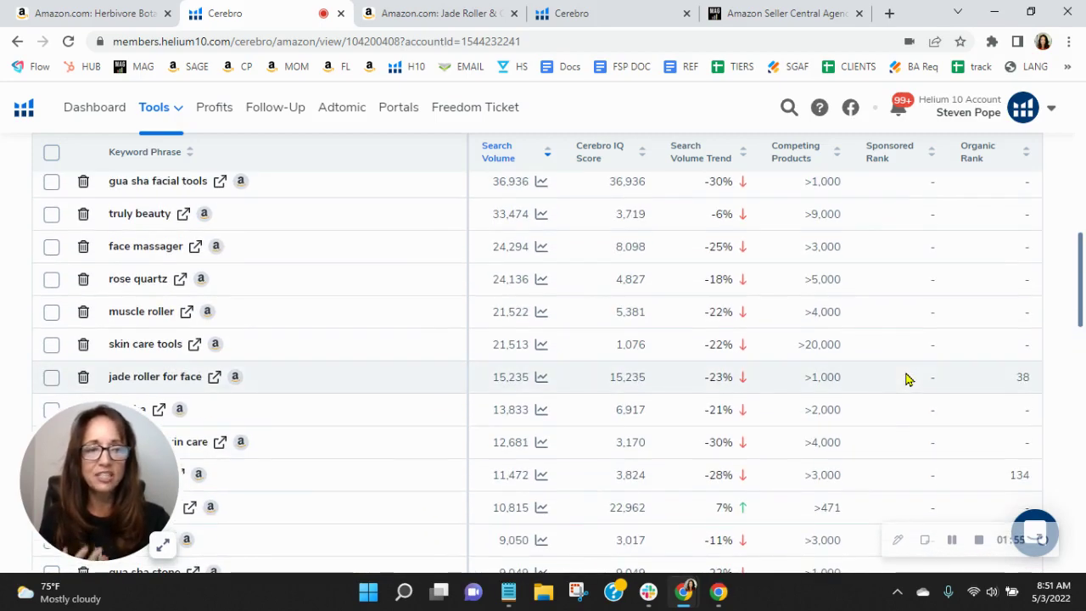
pyautogui.scroll(1, 905, 376)
pyautogui.scroll(2, 910, 374)
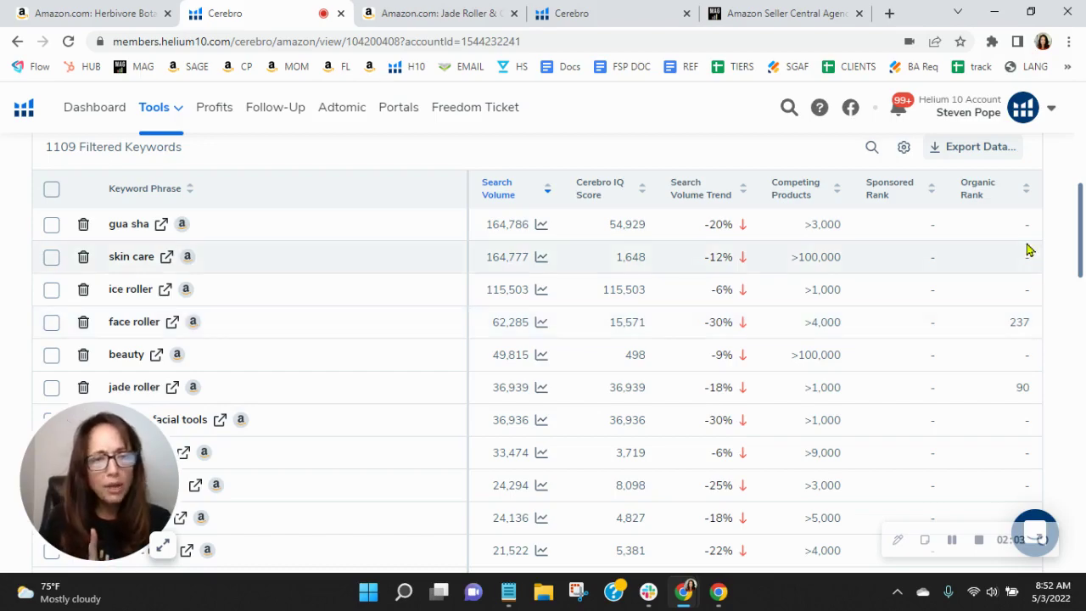
pyautogui.scroll(-4, 1025, 248)
pyautogui.scroll(-2, 1025, 247)
pyautogui.scroll(-3, 1027, 252)
pyautogui.scroll(-1, 1027, 246)
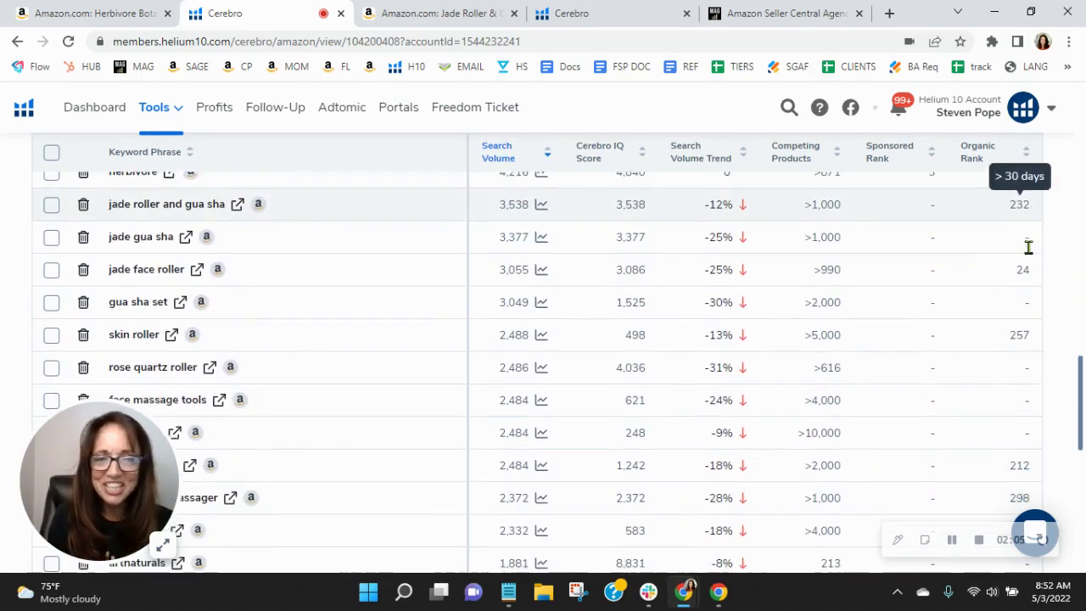
pyautogui.scroll(-2, 1027, 244)
pyautogui.scroll(-2, 1028, 245)
pyautogui.scroll(1, 1032, 260)
pyautogui.scroll(2, 1032, 260)
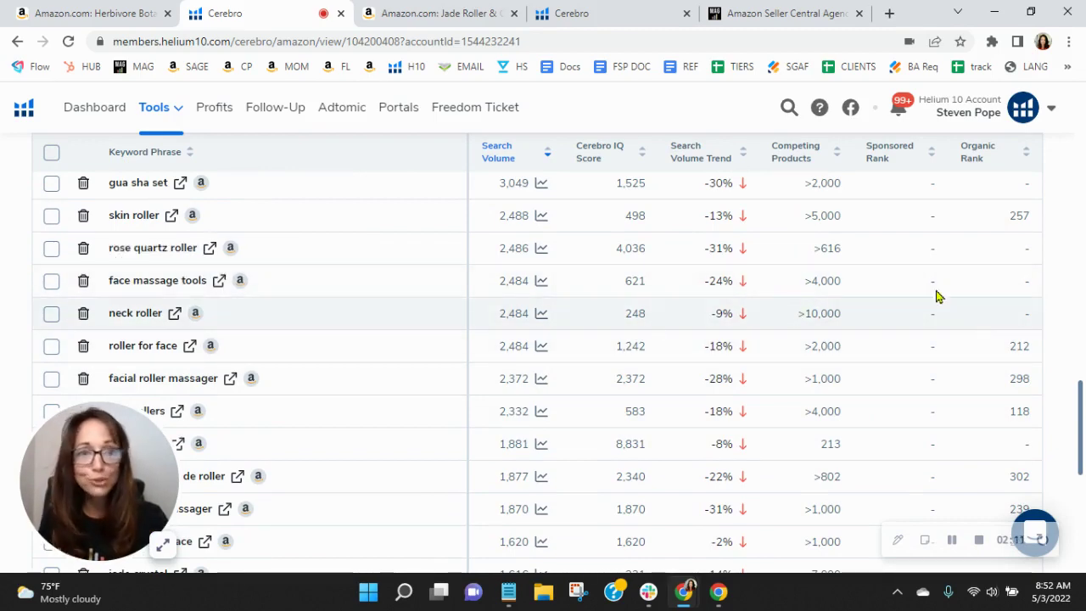
pyautogui.scroll(3, 1045, 281)
pyautogui.scroll(1, 1039, 284)
pyautogui.scroll(3, 1031, 290)
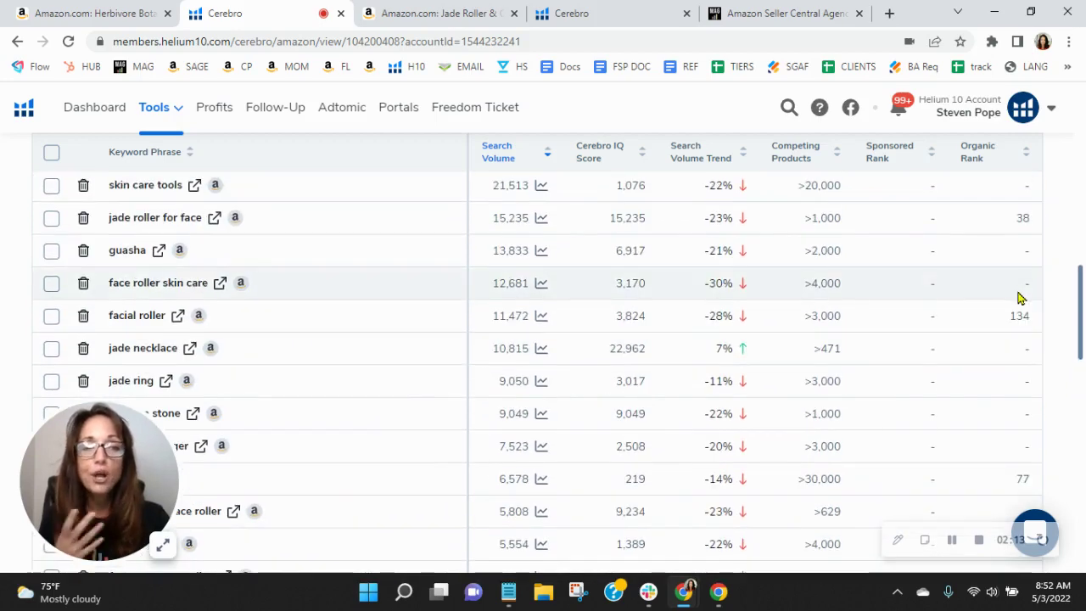
pyautogui.scroll(2, 1019, 297)
pyautogui.scroll(3, 1021, 310)
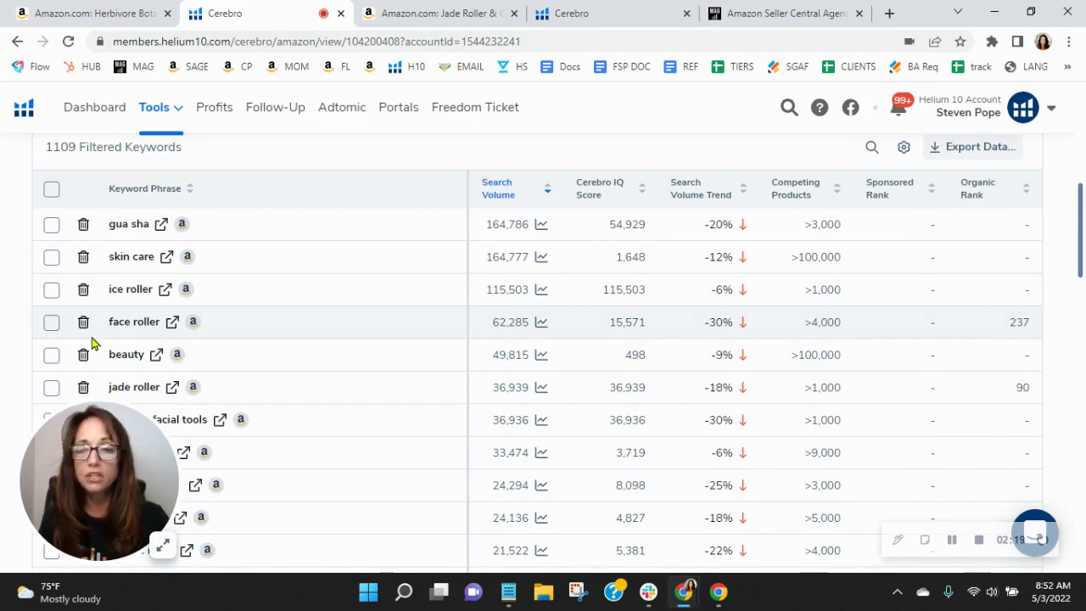
# - Run Helium 10 Xray on Amazon's 'face roller' search: 62,285 searches, $15 average price
pyautogui.click(173, 329)
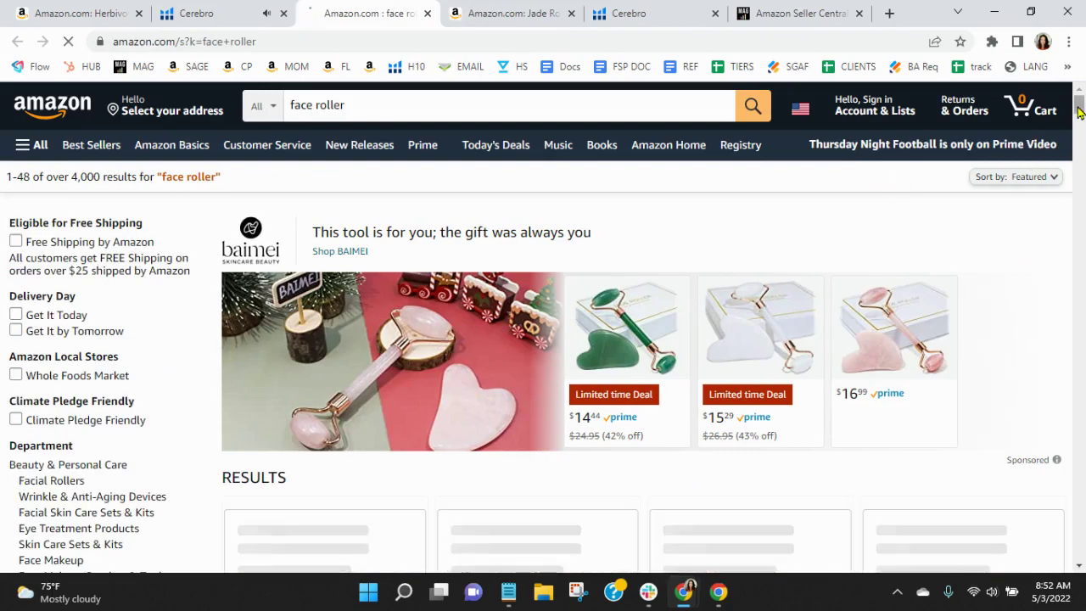
pyautogui.moveTo(1080, 106)
pyautogui.mouseDown()
pyautogui.moveTo(1081, 140)
pyautogui.moveTo(1081, 104)
pyautogui.mouseUp()
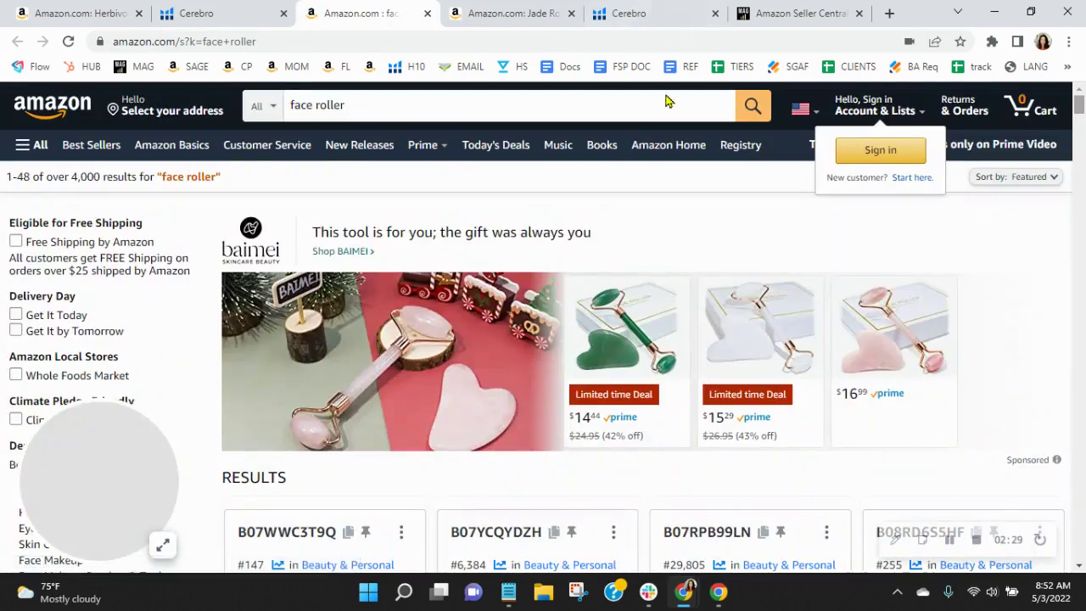
pyautogui.click(993, 44)
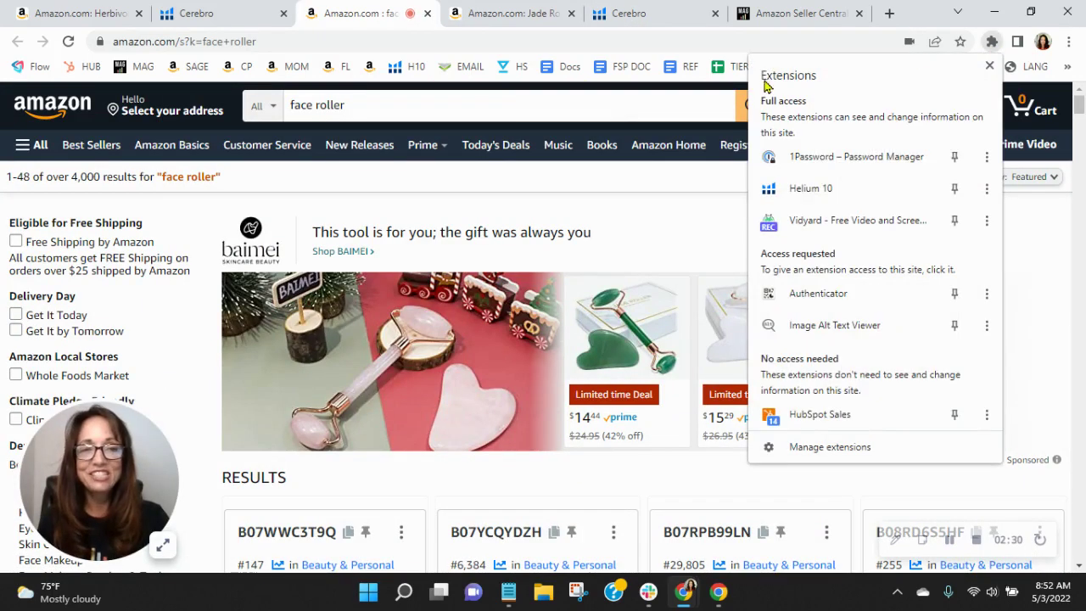
pyautogui.click(844, 193)
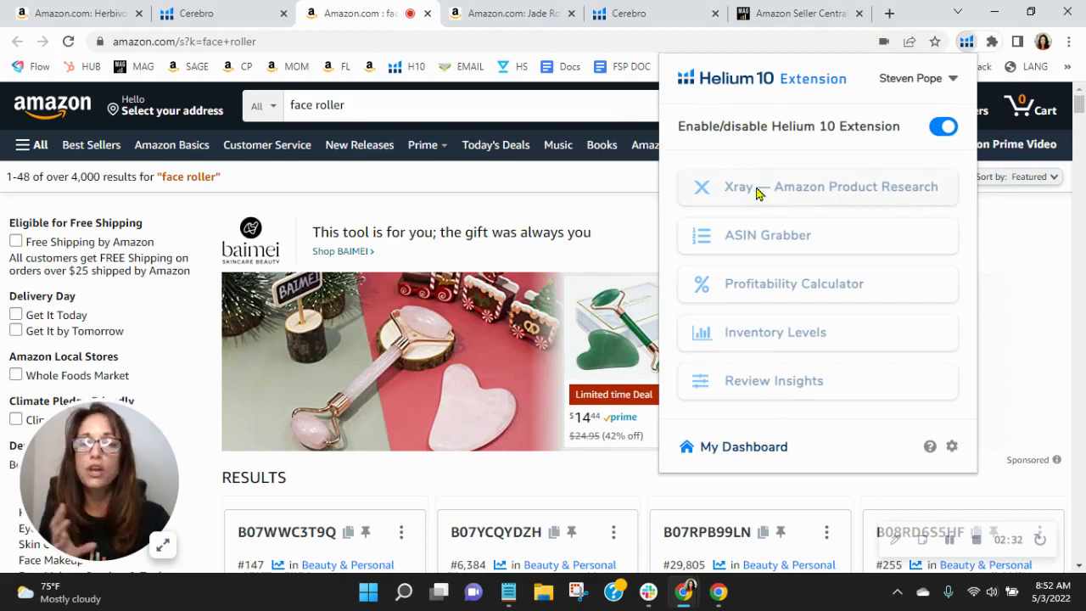
pyautogui.click(771, 198)
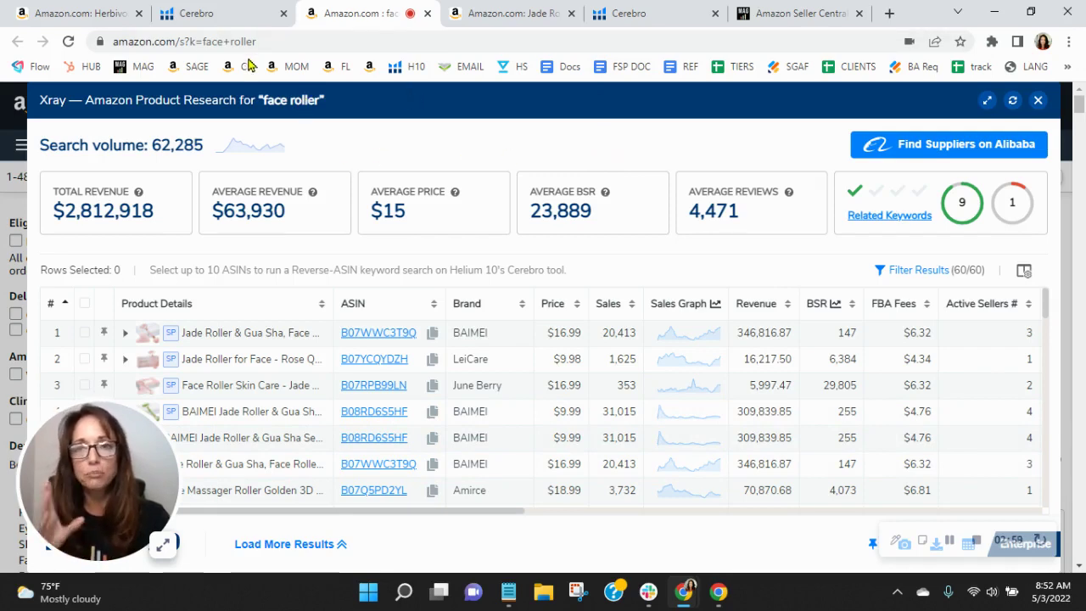
pyautogui.click(203, 12)
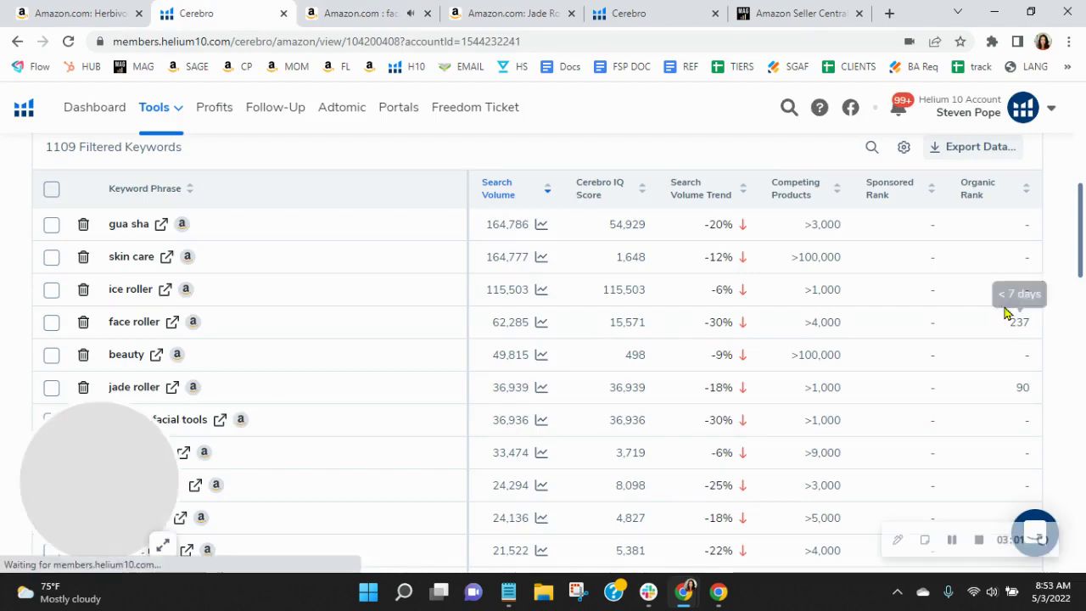
pyautogui.click(392, 10)
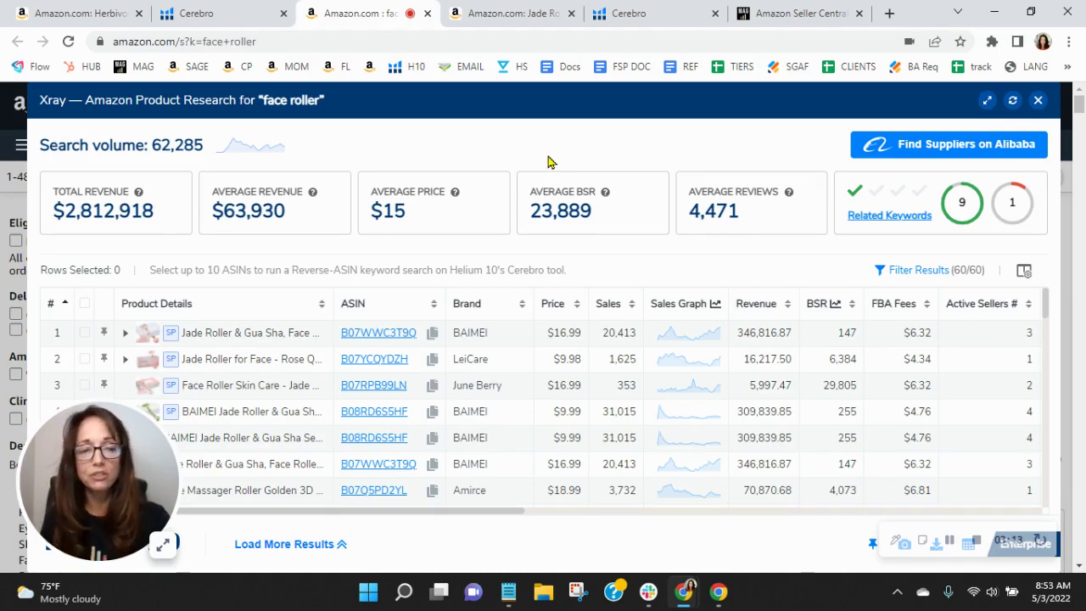
# - Look over the competing BAIMEI jade roller listing on Amazon
pyautogui.click(502, 11)
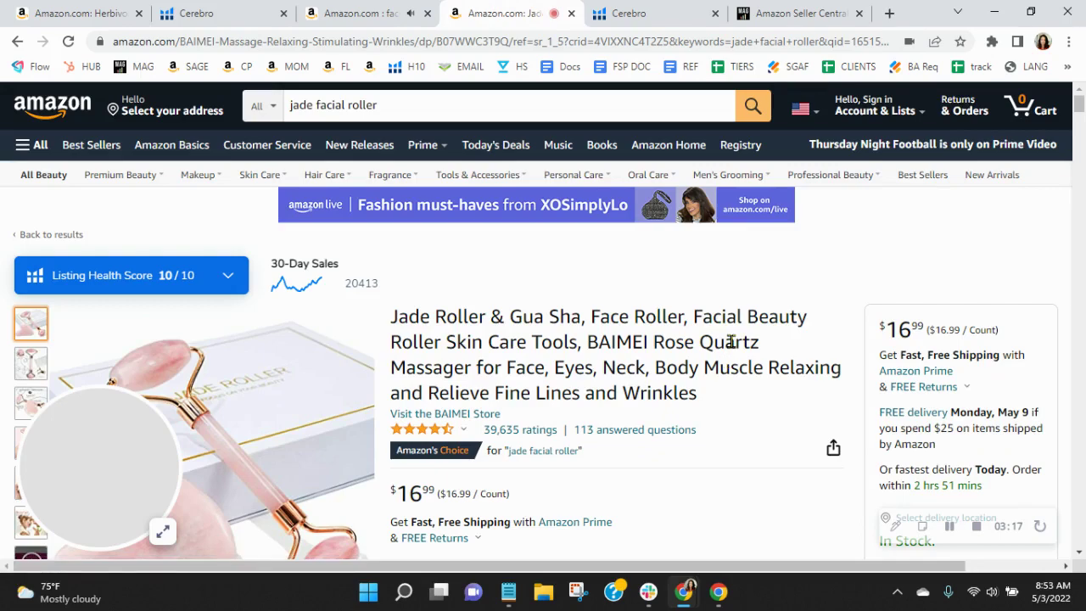
pyautogui.click(404, 105)
pyautogui.click(688, 473)
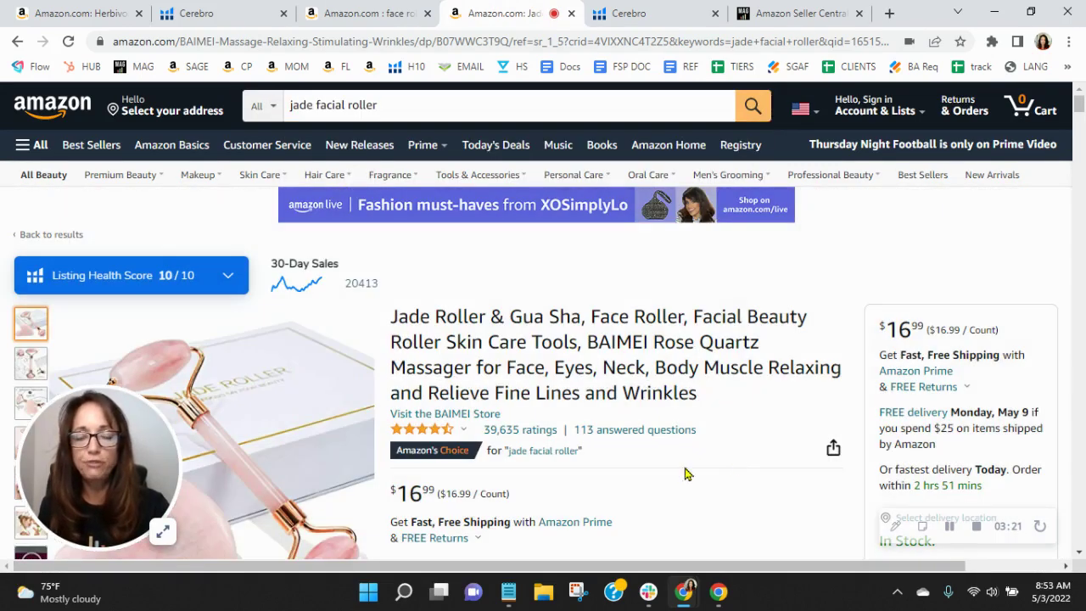
# - Review BAIMEI's 20,110 Cerebro keywords, then flip back to Herbivore's results and product page
pyautogui.click(666, 15)
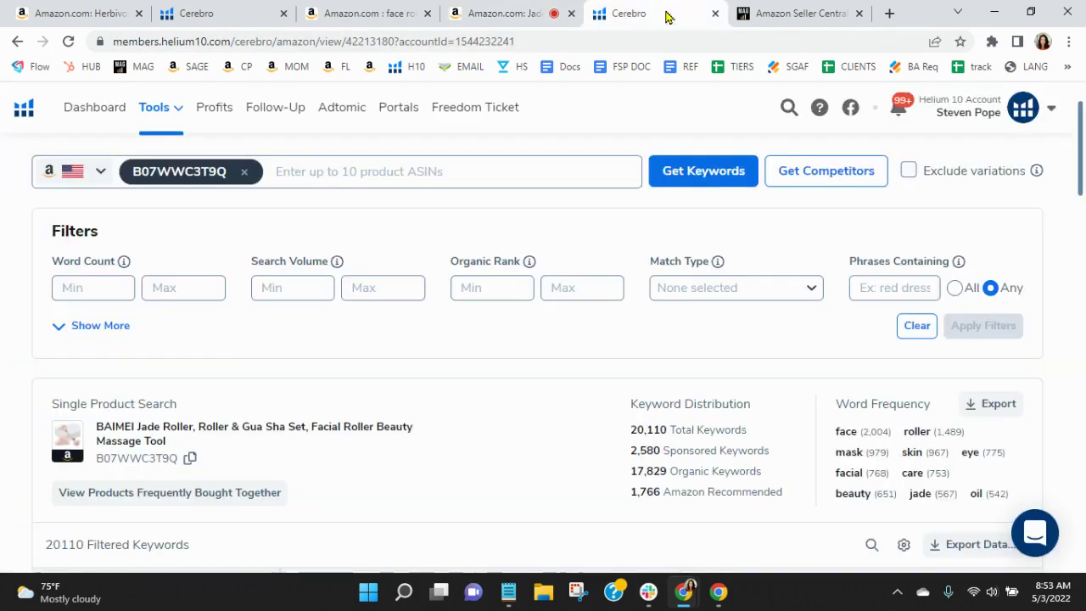
pyautogui.scroll(-1, 577, 285)
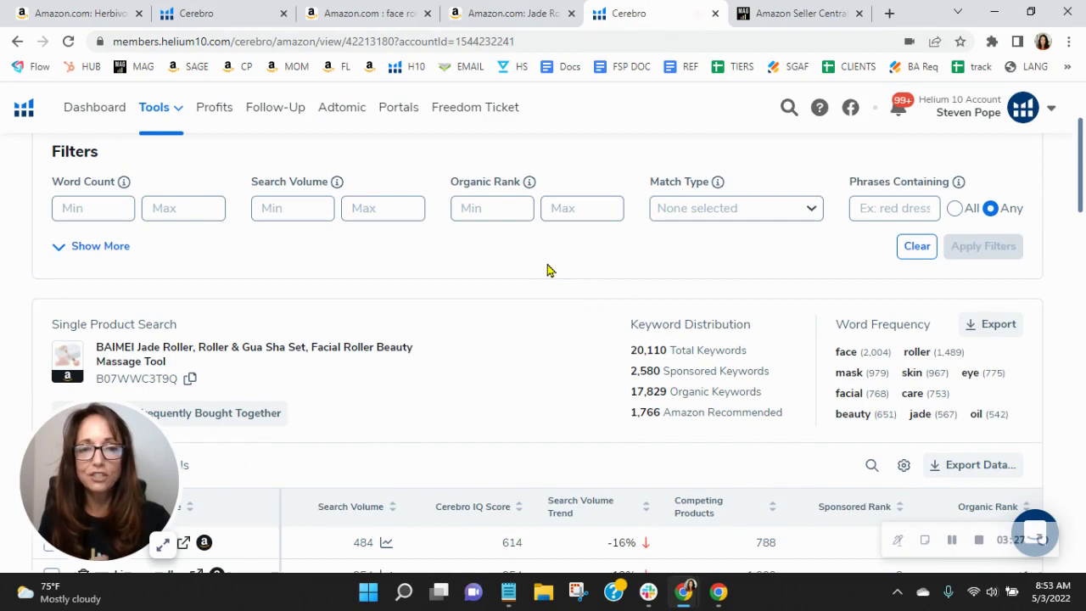
pyautogui.scroll(-1, 547, 270)
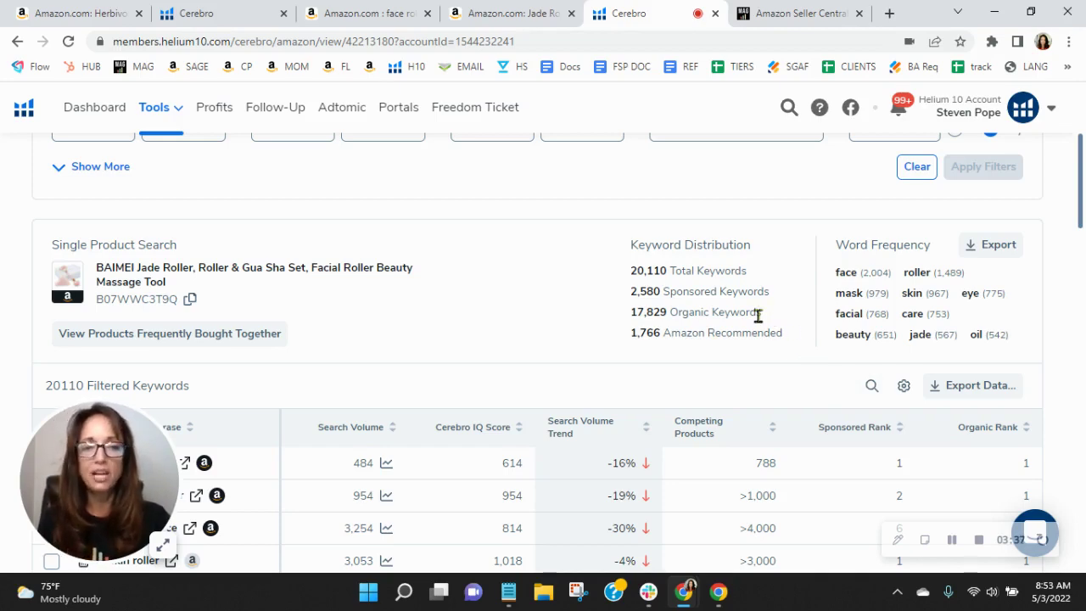
pyautogui.click(208, 12)
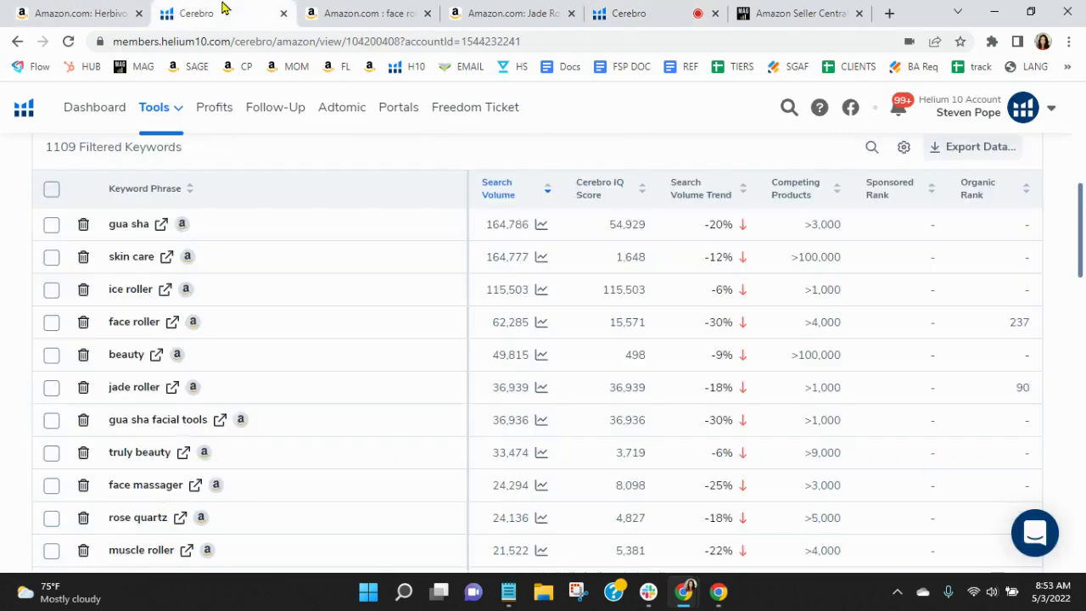
pyautogui.click(465, 14)
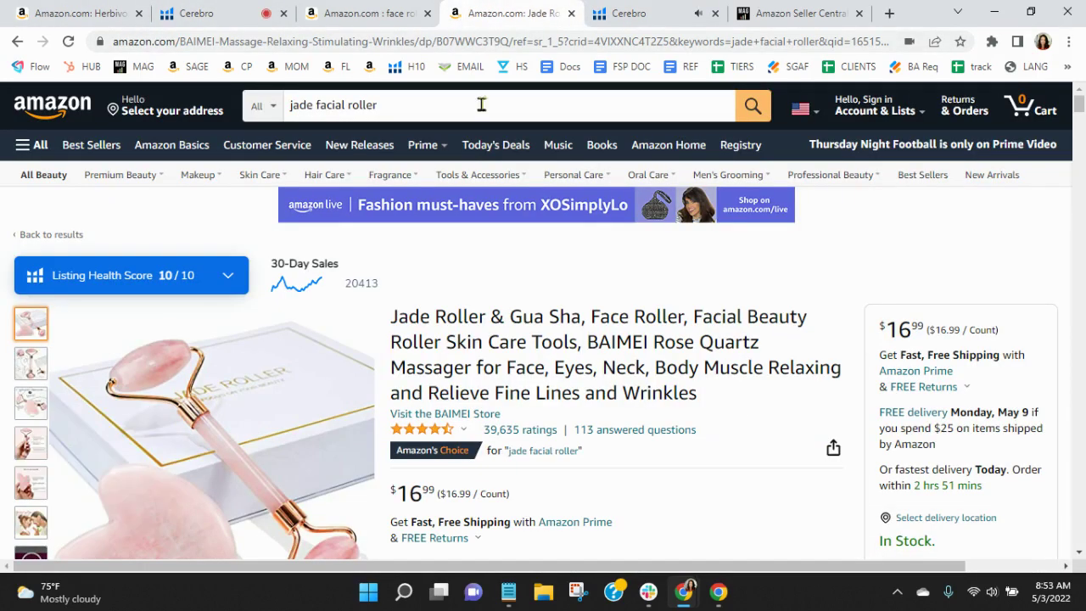
pyautogui.click(31, 8)
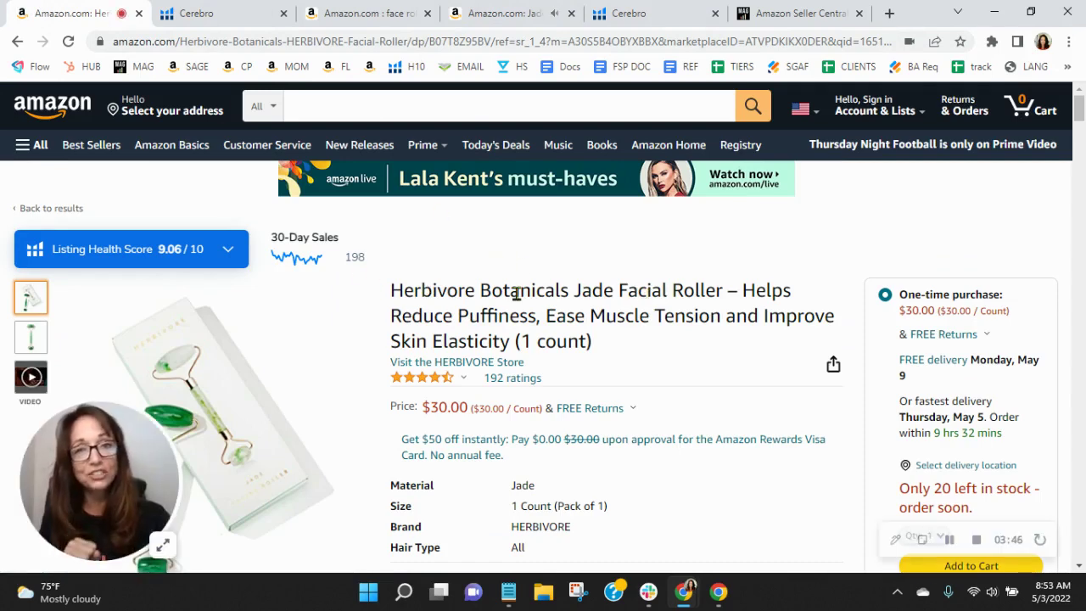
# - Filter Herbivore's Cerebro keywords to organic rank 20 through 50
pyautogui.click(207, 16)
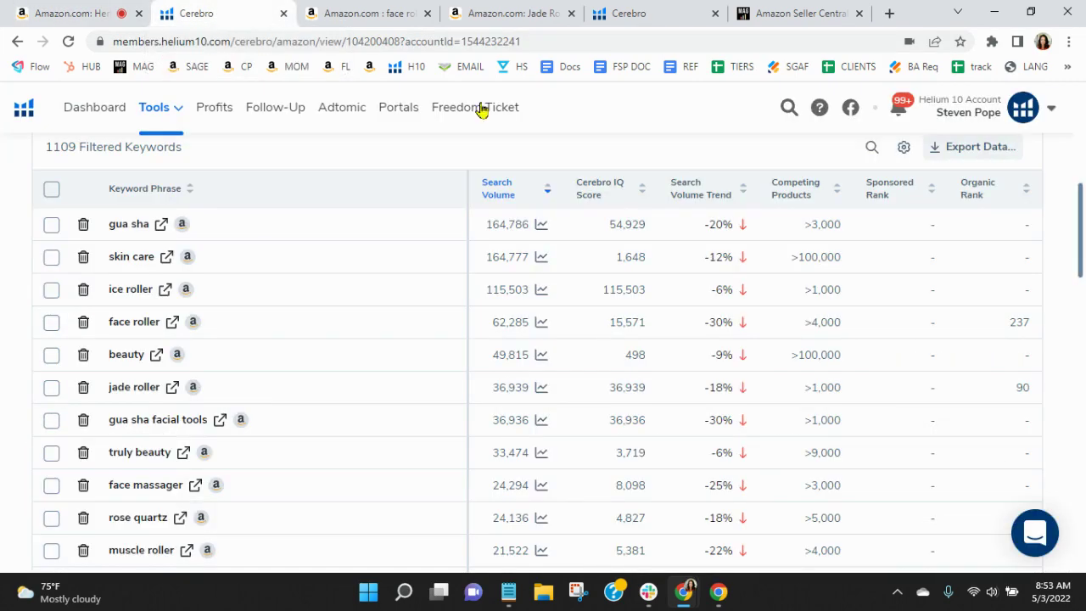
pyautogui.scroll(5, 729, 356)
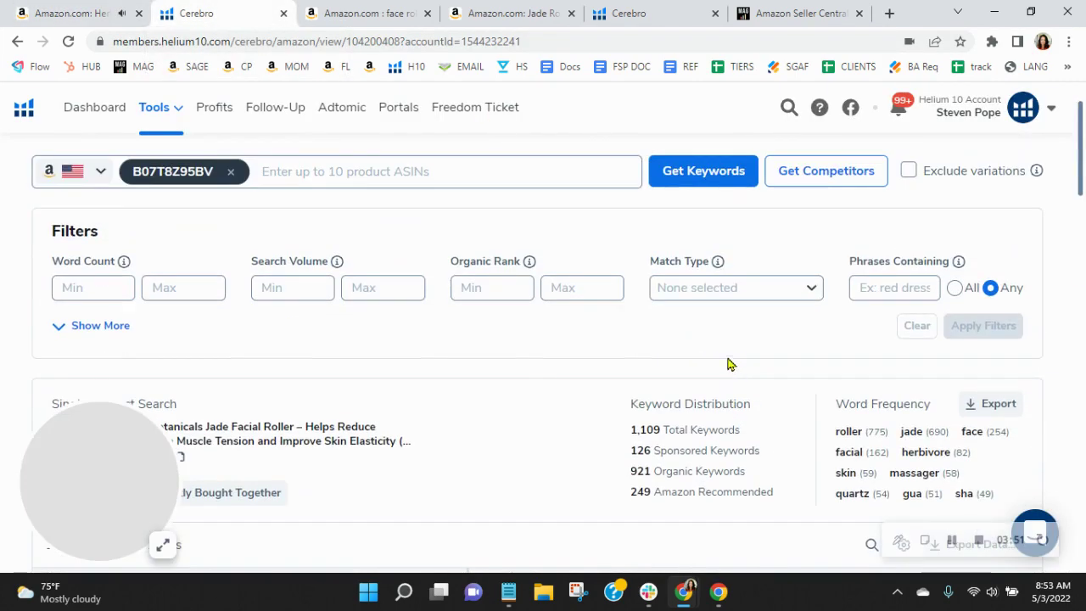
pyautogui.click(489, 288)
pyautogui.write('20')
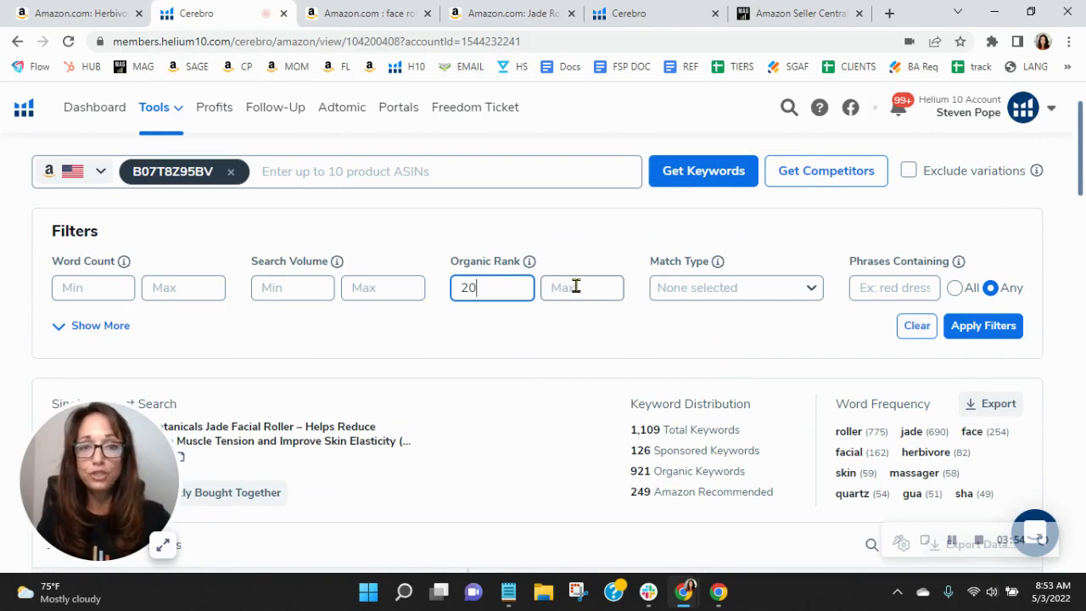
pyautogui.click(580, 287)
pyautogui.write('5')
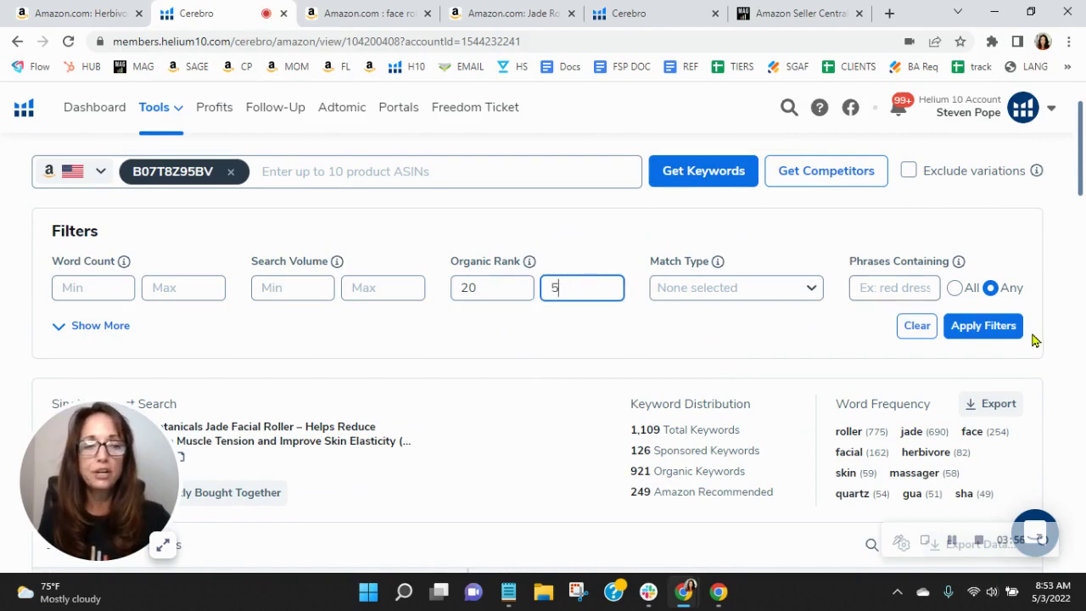
pyautogui.click(1009, 336)
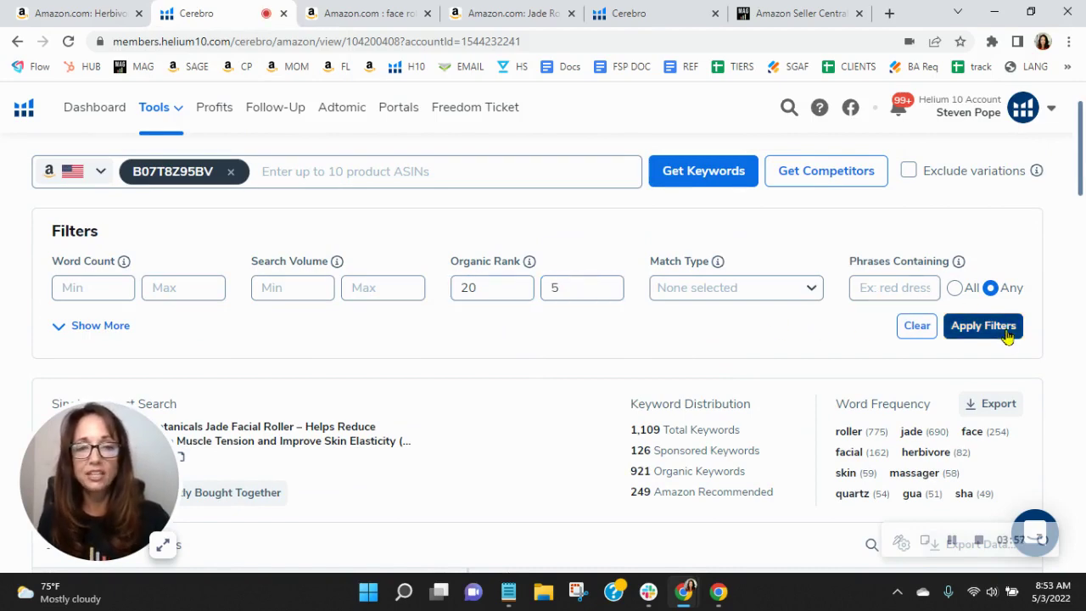
pyautogui.click(568, 291)
pyautogui.write('0')
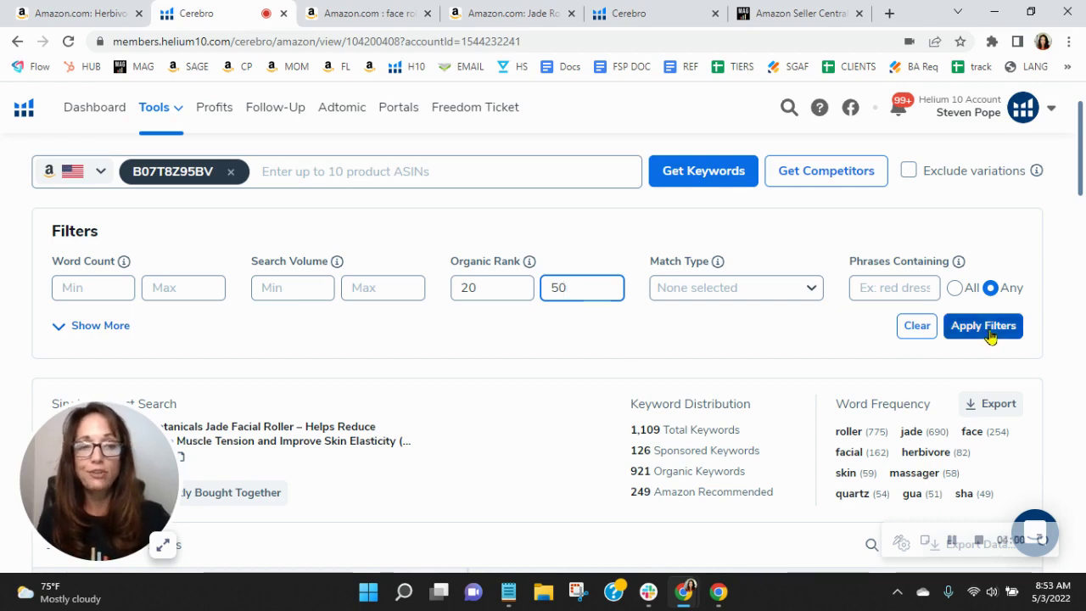
pyautogui.click(989, 333)
# - Scroll the 233 filtered keywords down to terms near 340 searches
pyautogui.scroll(-2, 577, 376)
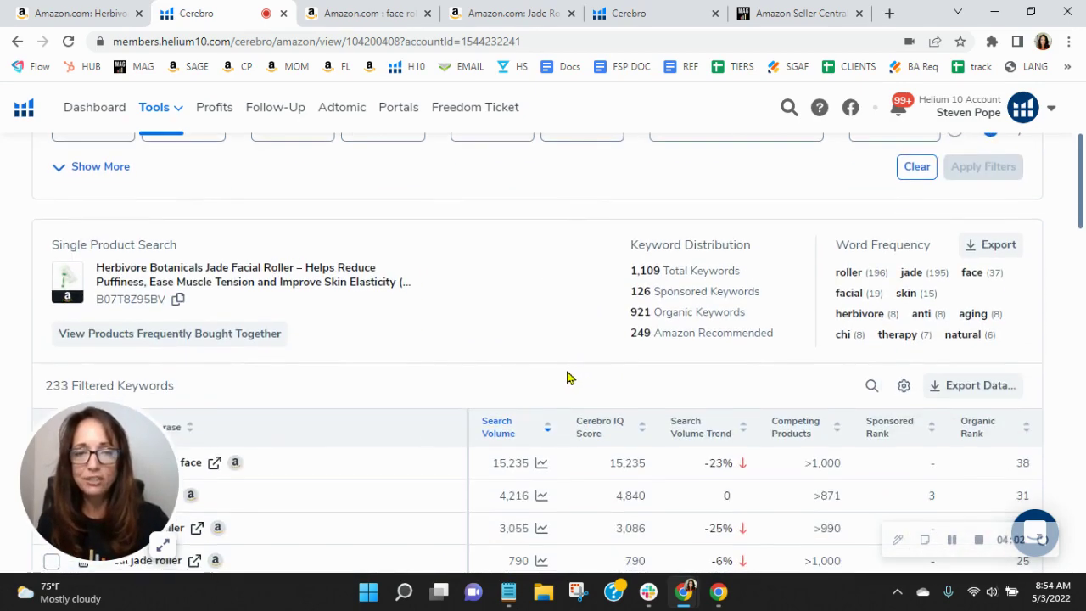
pyautogui.scroll(-1, 569, 376)
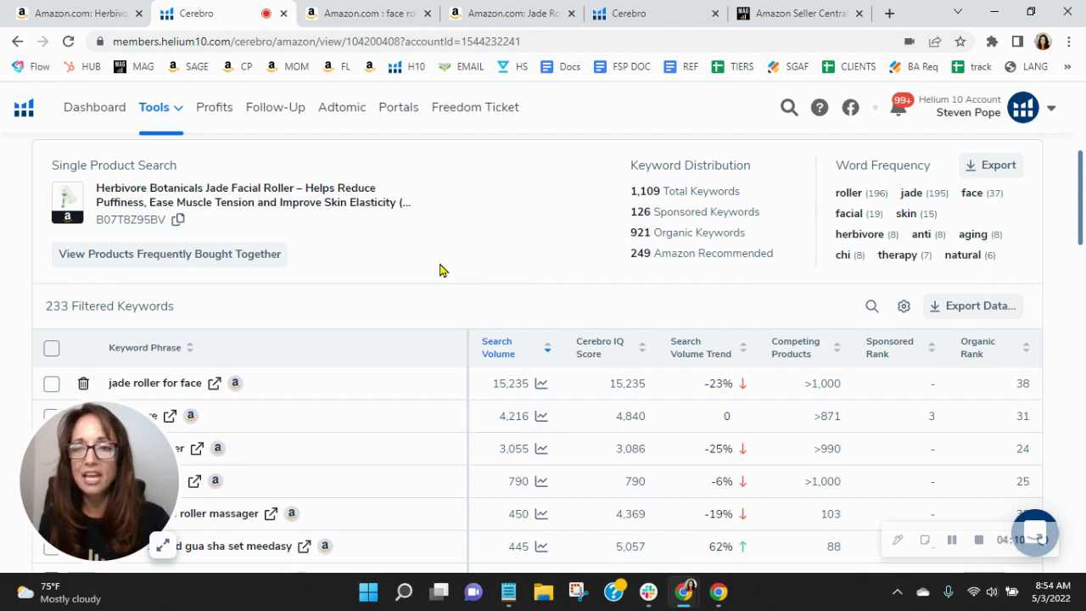
pyautogui.scroll(-1, 334, 371)
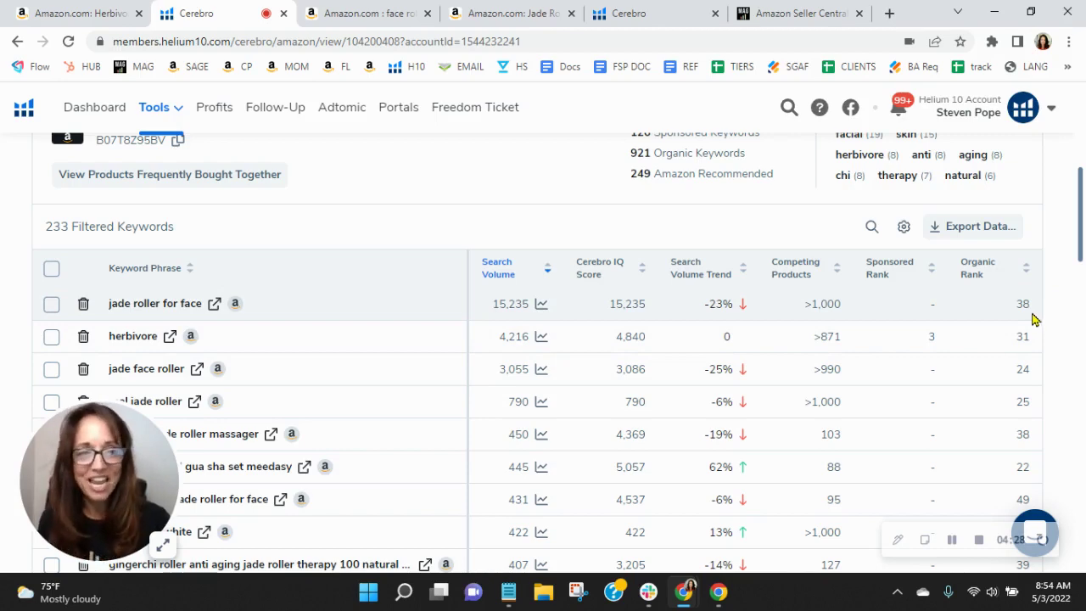
pyautogui.scroll(-1, 987, 382)
pyautogui.scroll(-2, 984, 376)
pyautogui.scroll(-2, 976, 323)
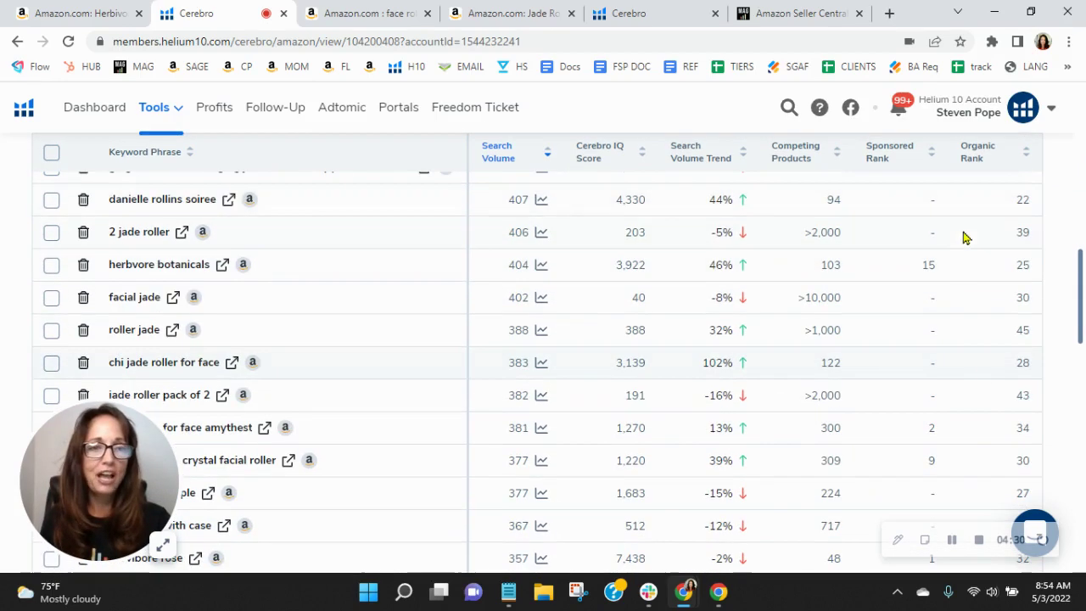
pyautogui.scroll(-2, 958, 412)
pyautogui.scroll(-1, 957, 408)
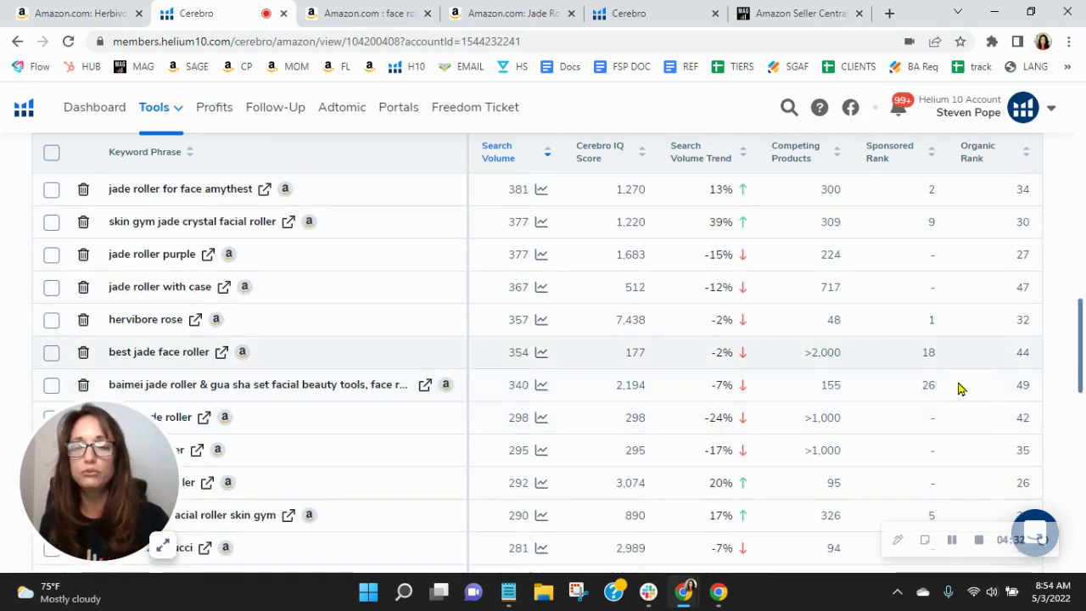
# - Browse the Herbivore roller's product images and expand Listing Health Score's Listing Text checks
pyautogui.click(91, 10)
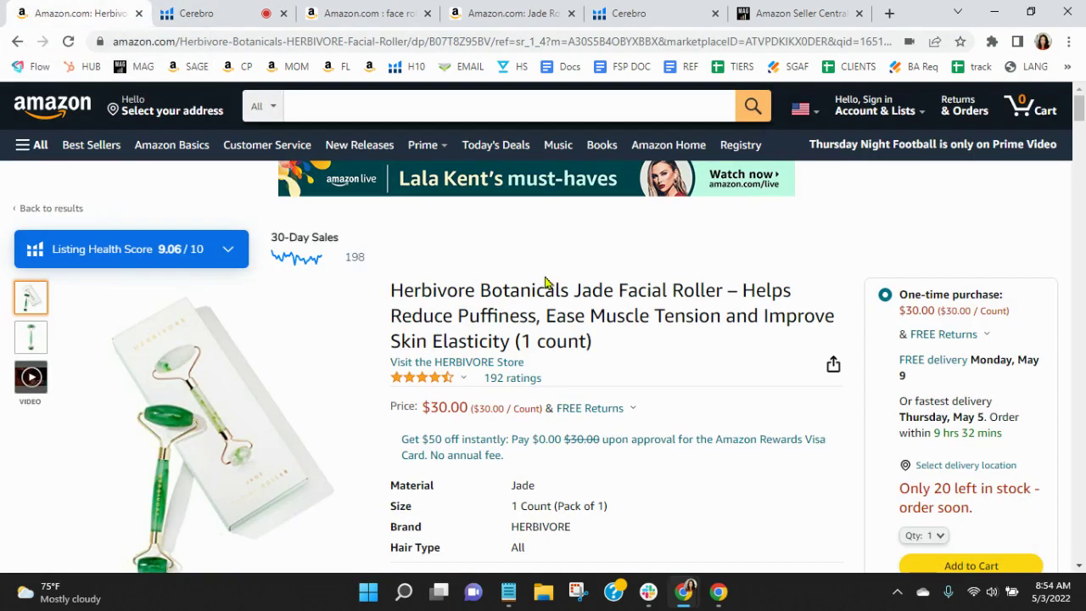
pyautogui.scroll(-1, 758, 289)
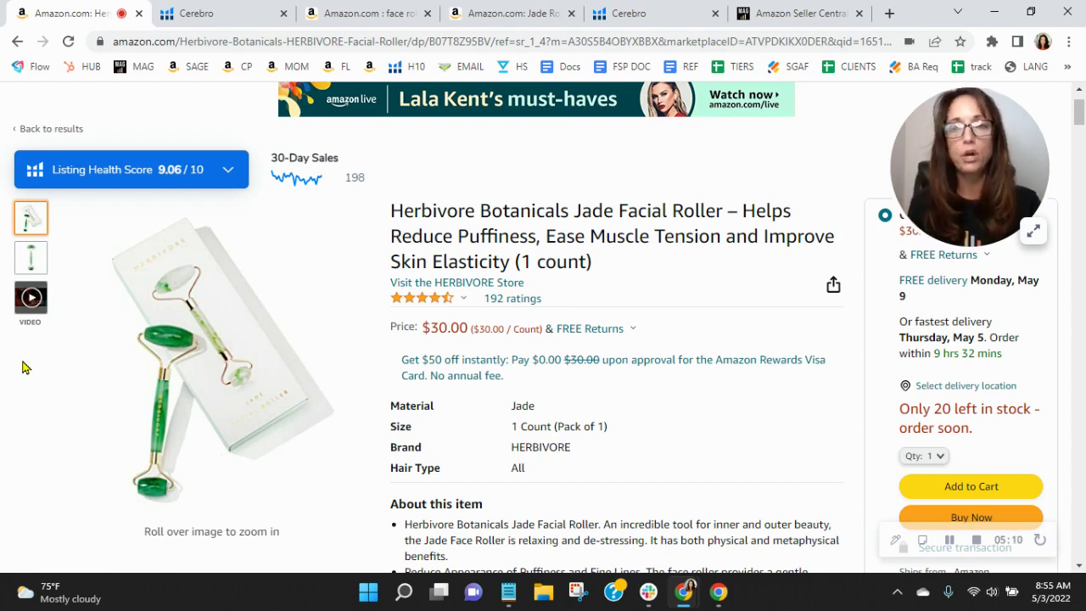
pyautogui.click(31, 297)
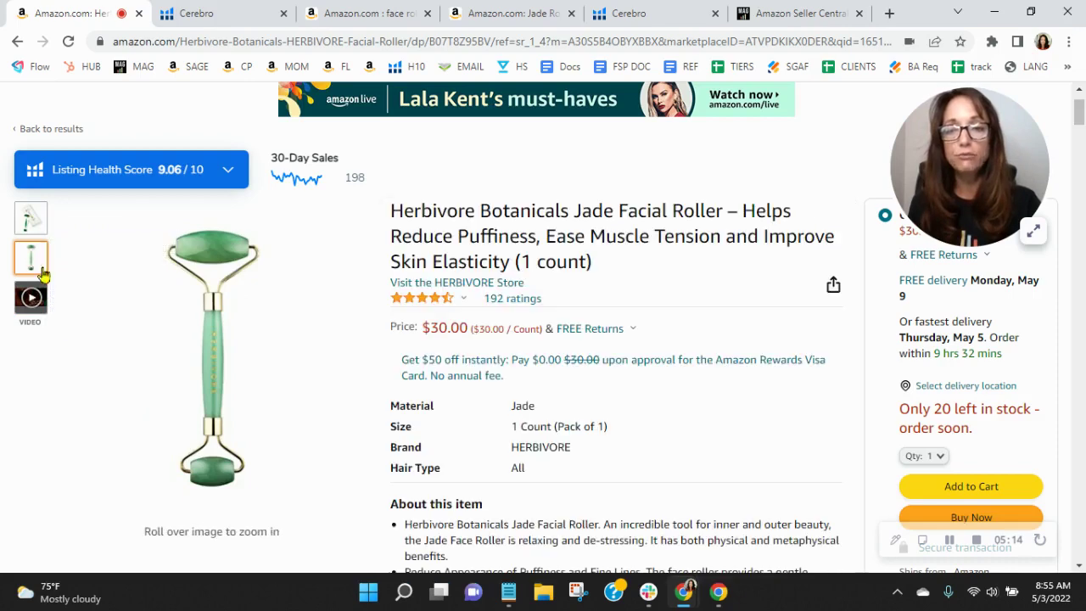
pyautogui.click(173, 173)
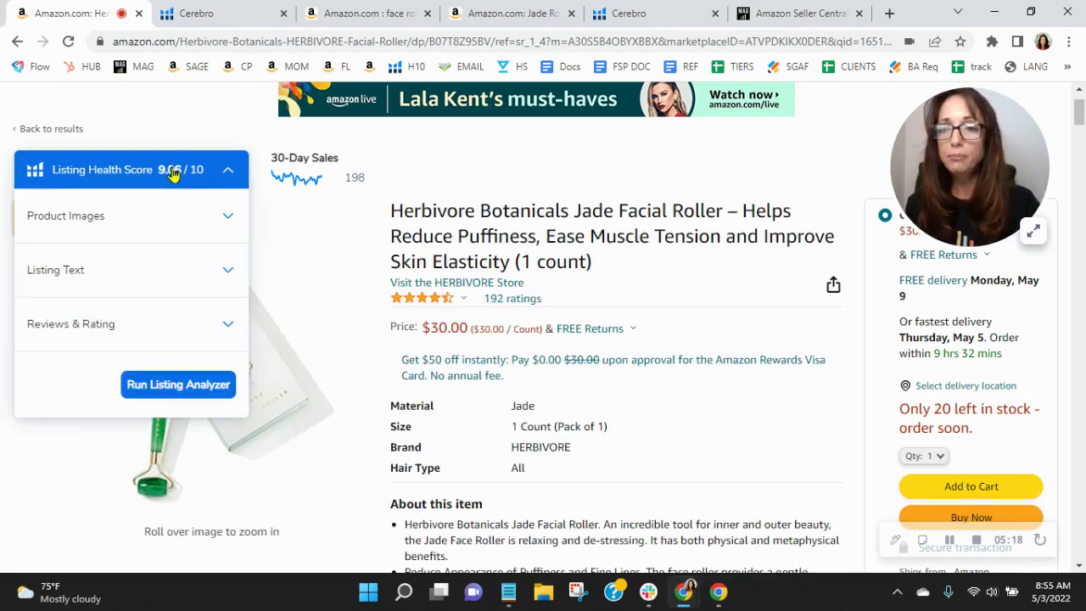
pyautogui.click(107, 272)
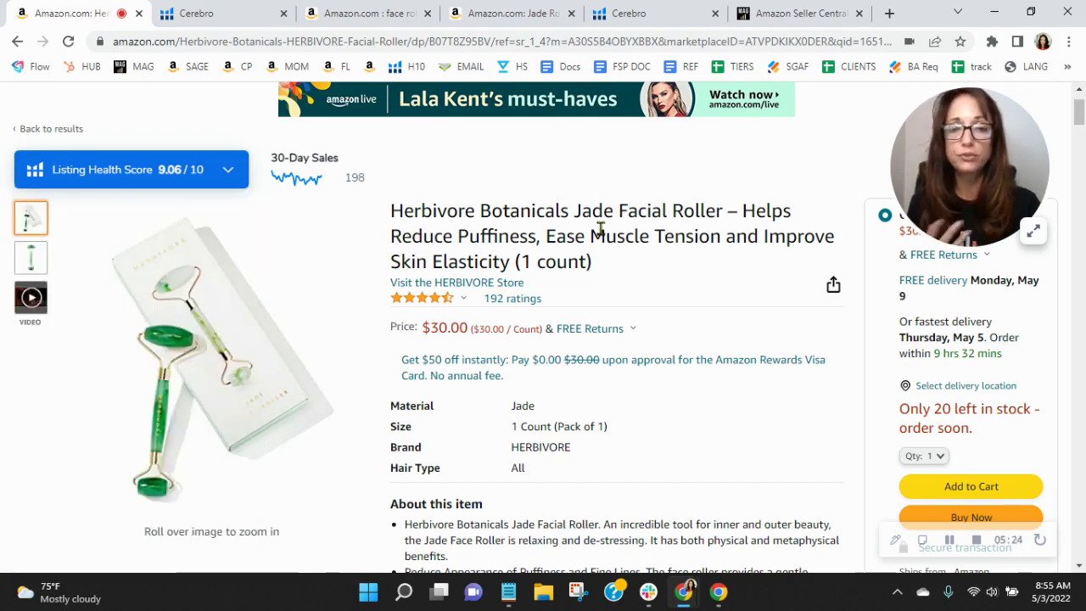
# - Read the About this item bullets, highlighting the Herbivore philosophy and jade-brings-peace claims
pyautogui.scroll(-1, 600, 229)
pyautogui.scroll(-2, 620, 186)
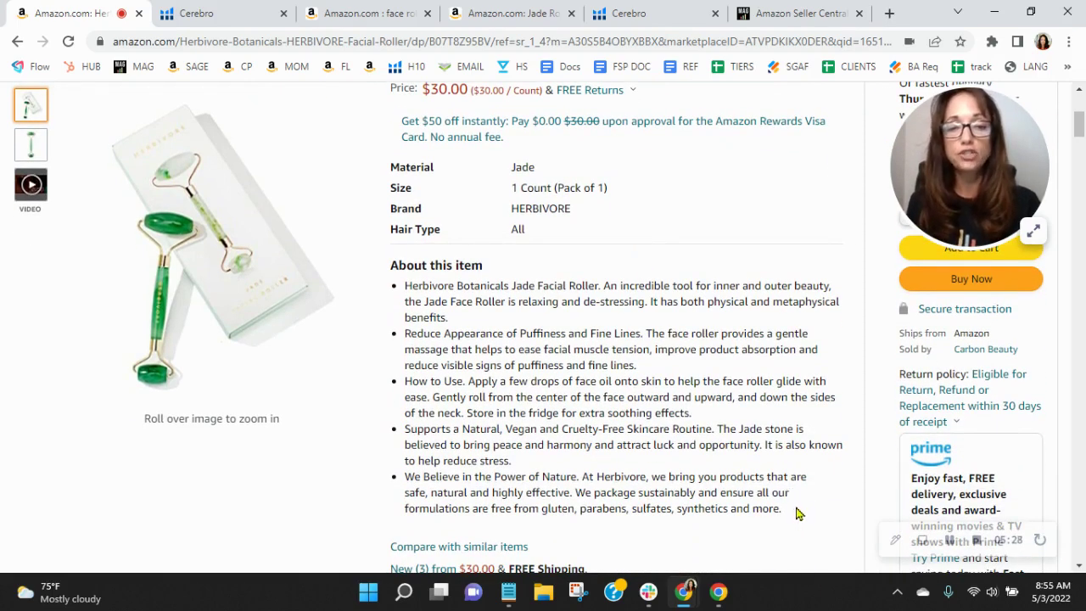
pyautogui.moveTo(796, 513)
pyautogui.mouseDown()
pyautogui.moveTo(450, 509)
pyautogui.moveTo(405, 492)
pyautogui.moveTo(406, 477)
pyautogui.mouseUp()
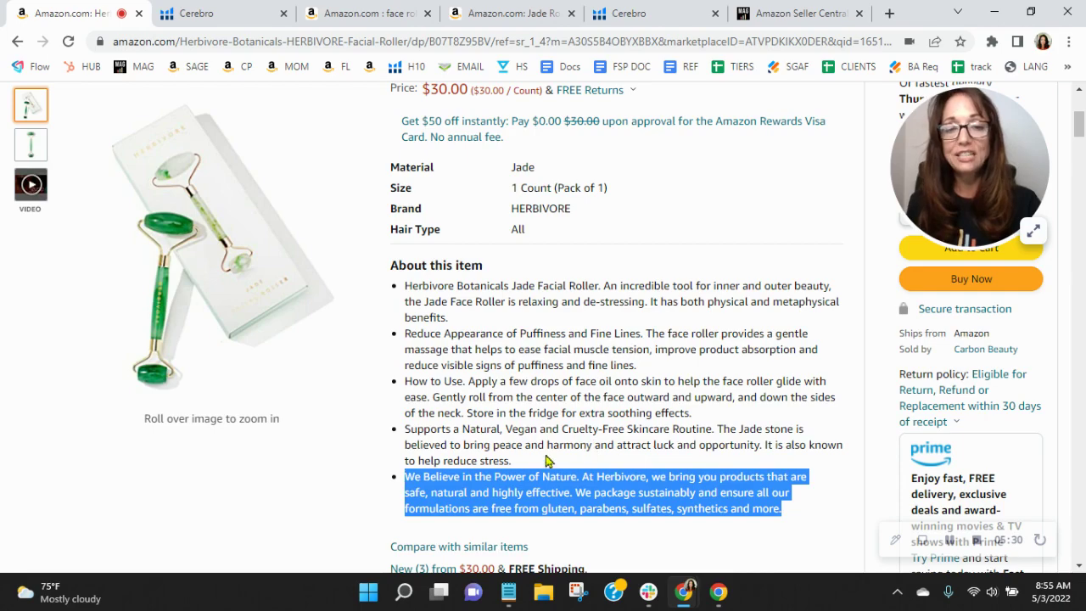
pyautogui.moveTo(545, 446)
pyautogui.mouseDown()
pyautogui.moveTo(511, 461)
pyautogui.moveTo(405, 447)
pyautogui.mouseUp()
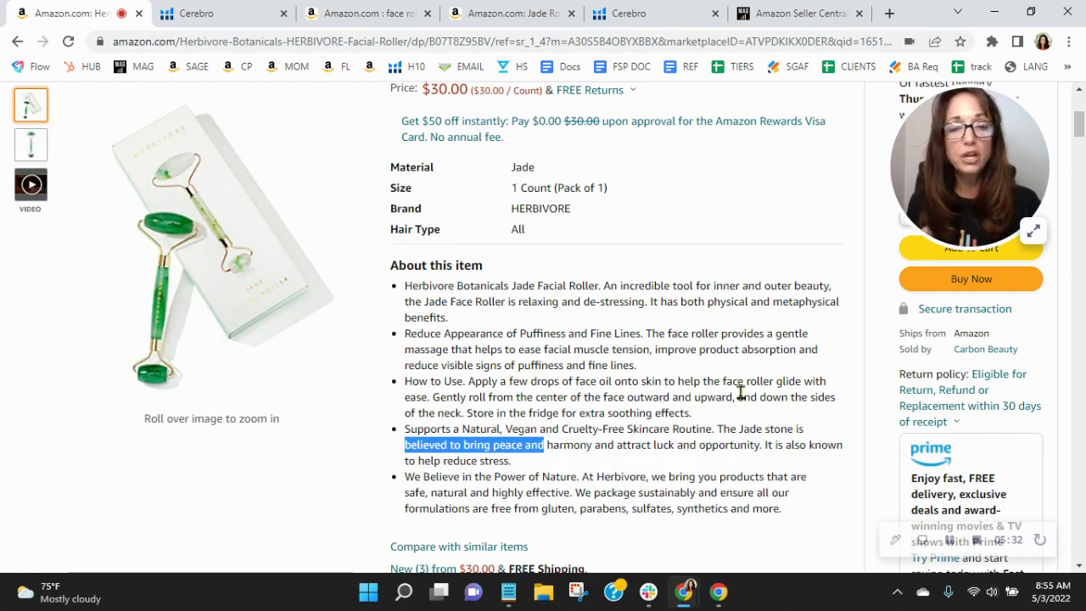
pyautogui.scroll(-1, 708, 393)
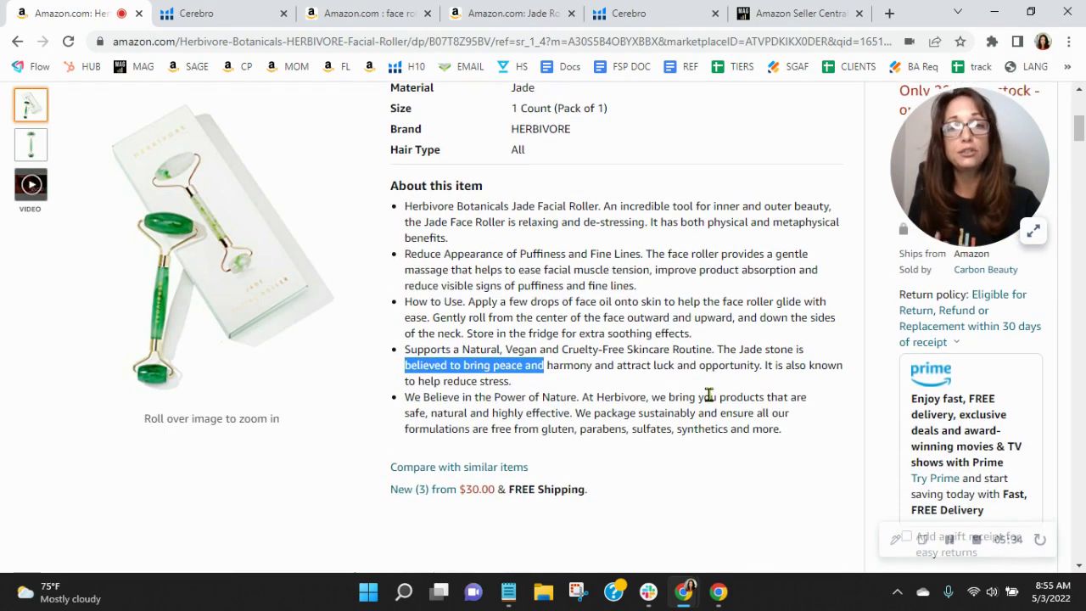
pyautogui.scroll(3, 709, 394)
pyautogui.scroll(1, 708, 393)
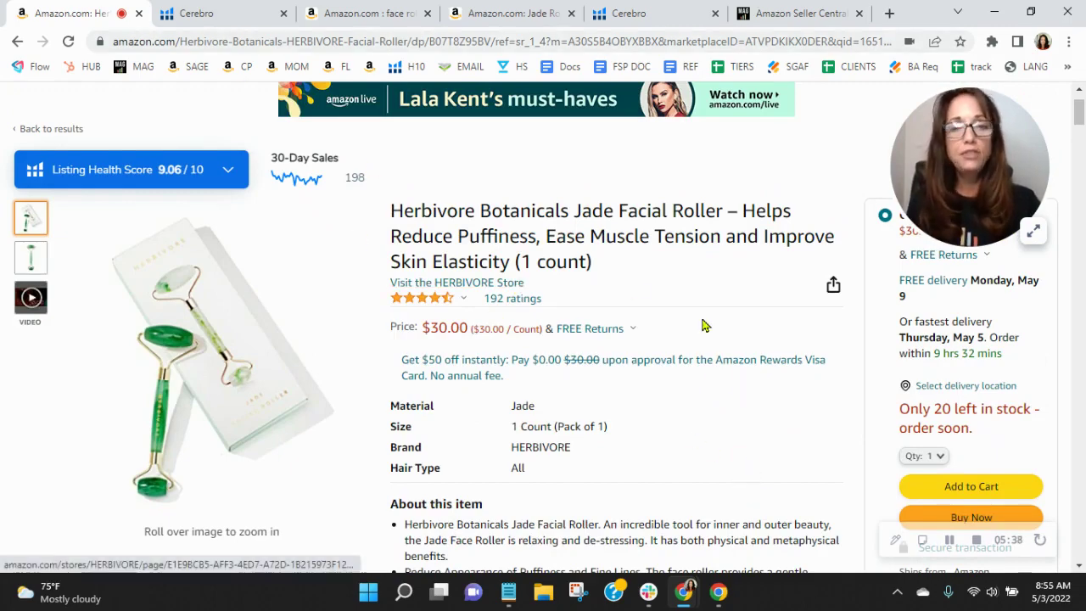
pyautogui.scroll(-1, 770, 473)
# - Scroll past the Helium 10 chart, Buy it with and carousel to the Product Description
pyautogui.scroll(-5, 766, 455)
pyautogui.scroll(-3, 764, 457)
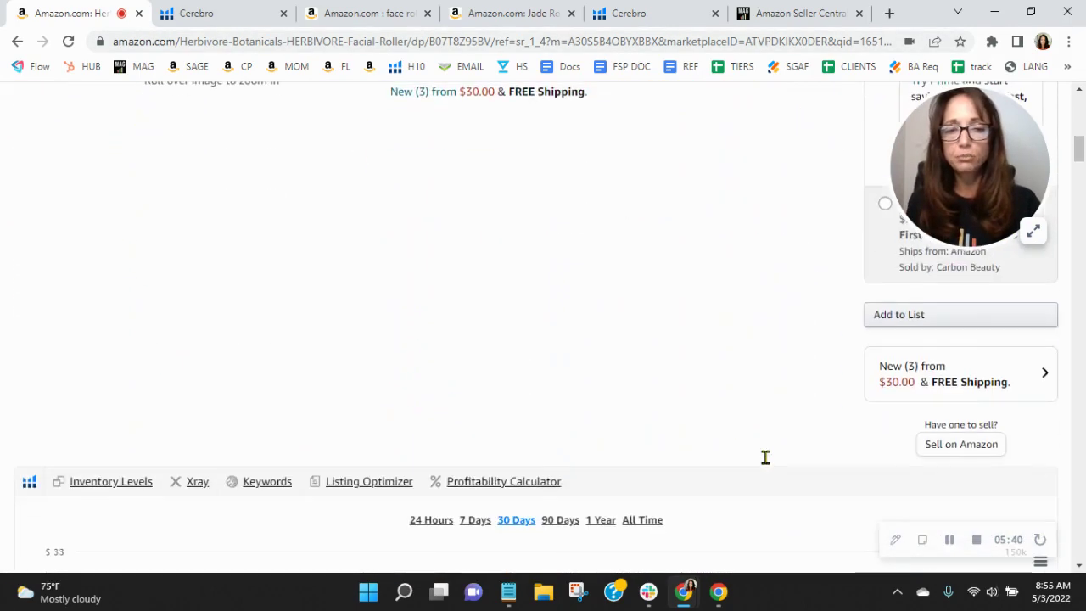
pyautogui.scroll(-3, 766, 456)
pyautogui.scroll(-2, 766, 458)
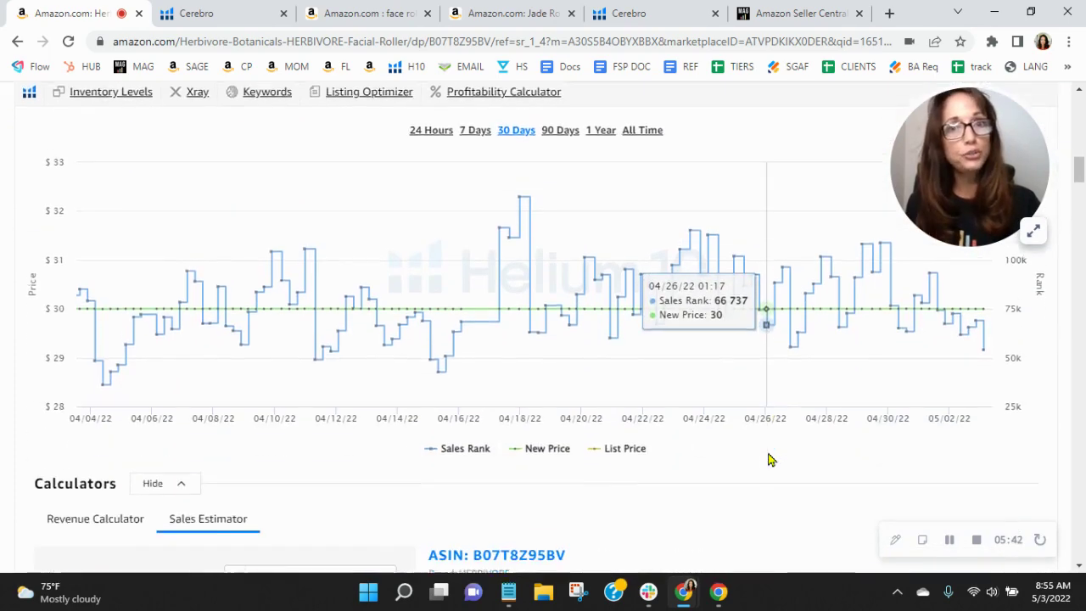
pyautogui.scroll(-2, 771, 459)
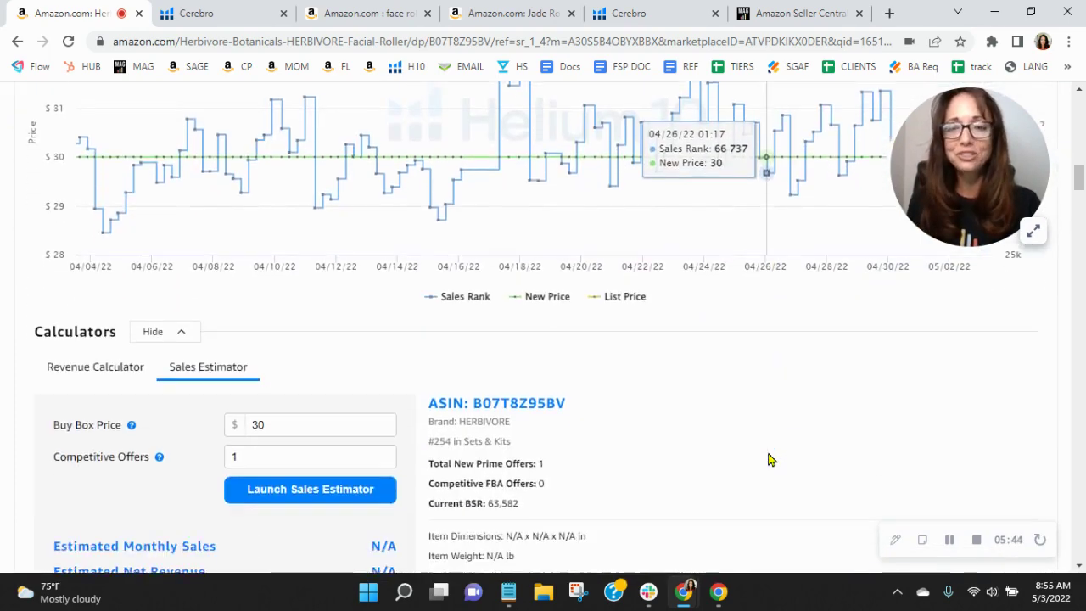
pyautogui.scroll(-1, 771, 459)
pyautogui.scroll(-2, 770, 459)
pyautogui.scroll(-3, 770, 459)
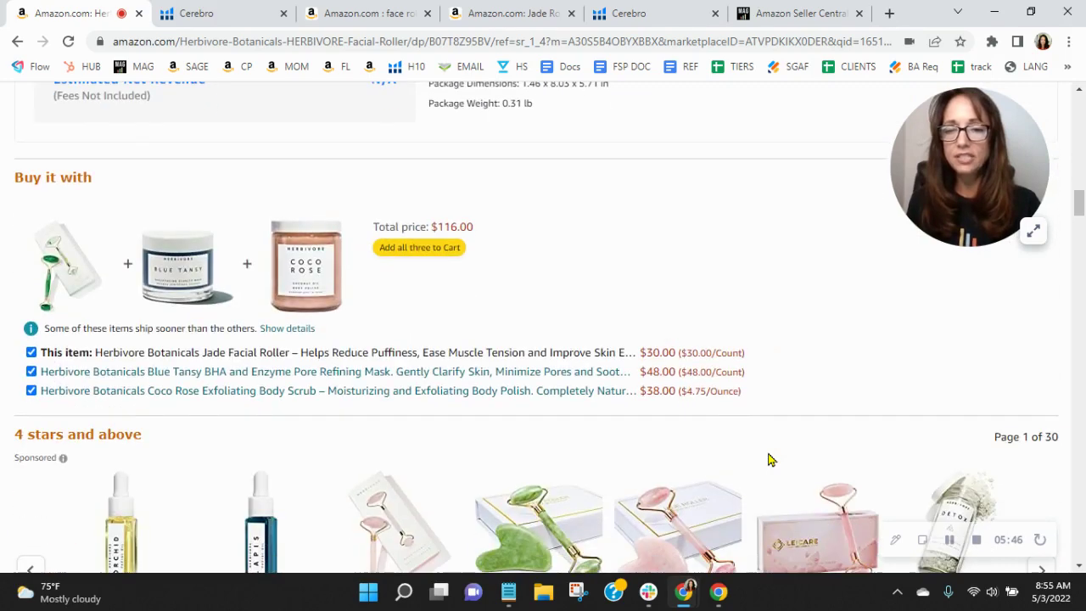
pyautogui.scroll(-2, 770, 459)
pyautogui.scroll(-1, 771, 460)
pyautogui.scroll(-2, 770, 459)
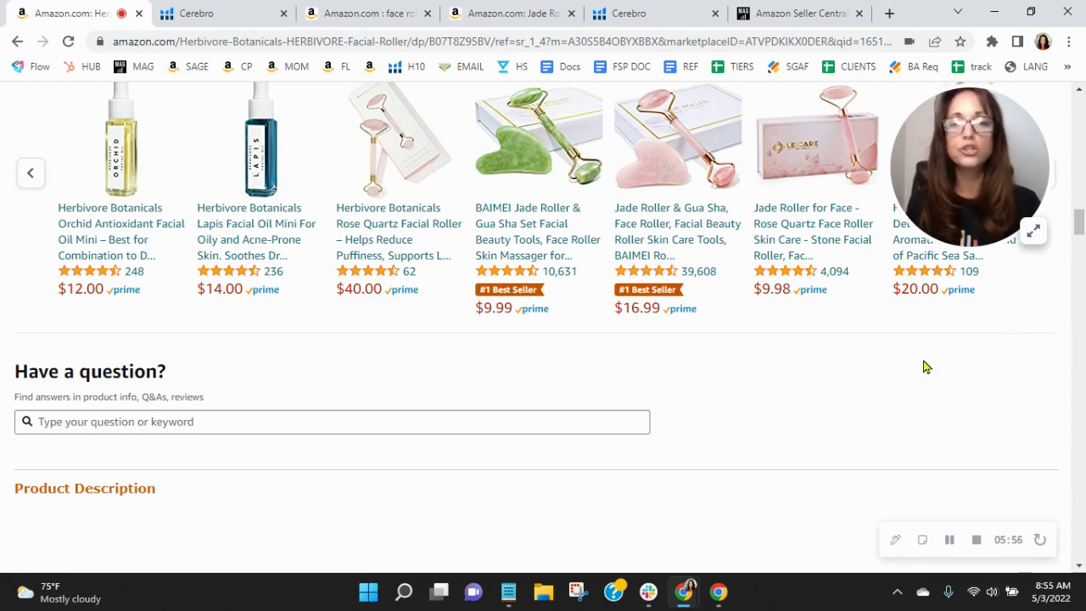
pyautogui.scroll(1, 925, 366)
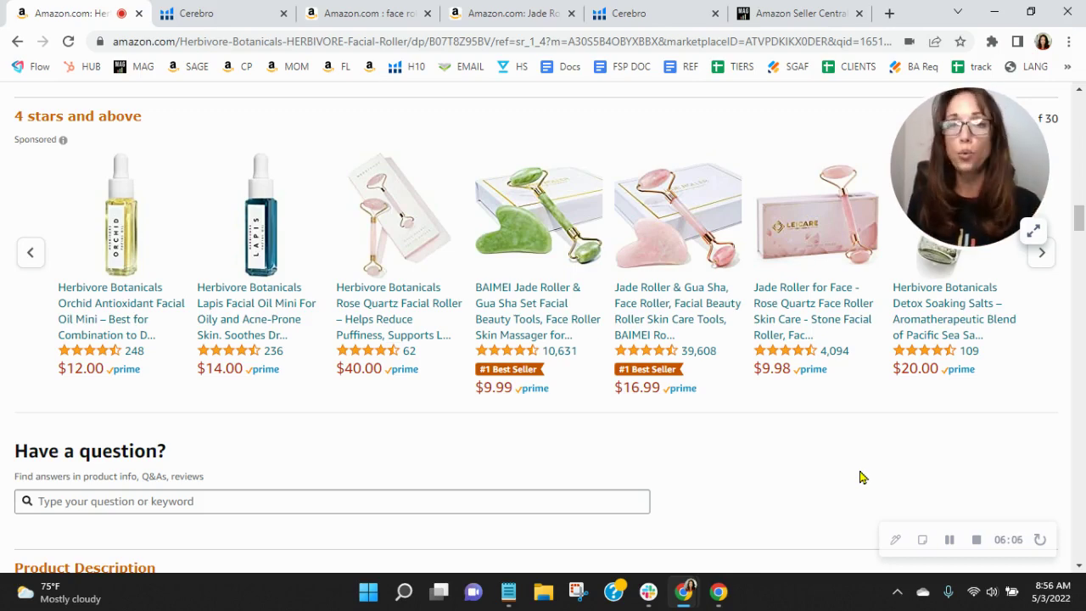
pyautogui.scroll(-3, 824, 463)
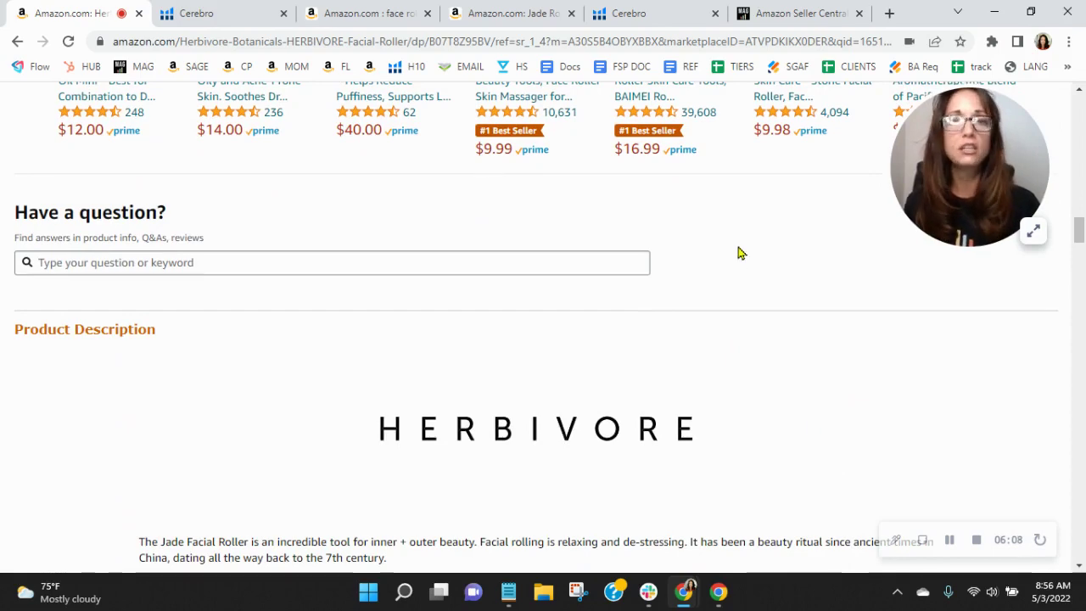
pyautogui.scroll(1, 768, 284)
pyautogui.scroll(1, 804, 318)
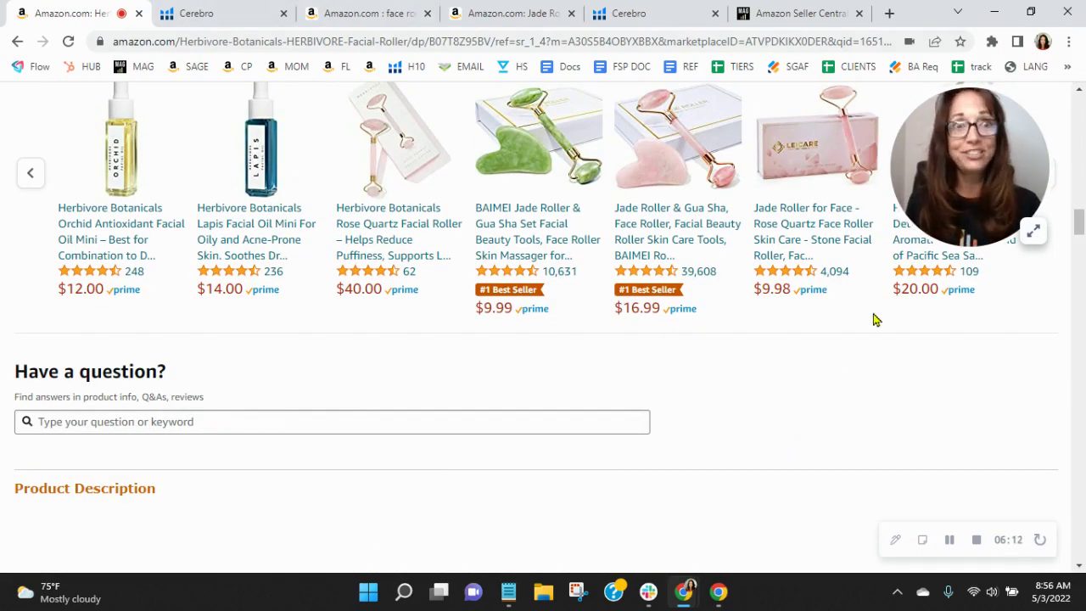
pyautogui.scroll(-1, 846, 430)
pyautogui.scroll(-2, 645, 266)
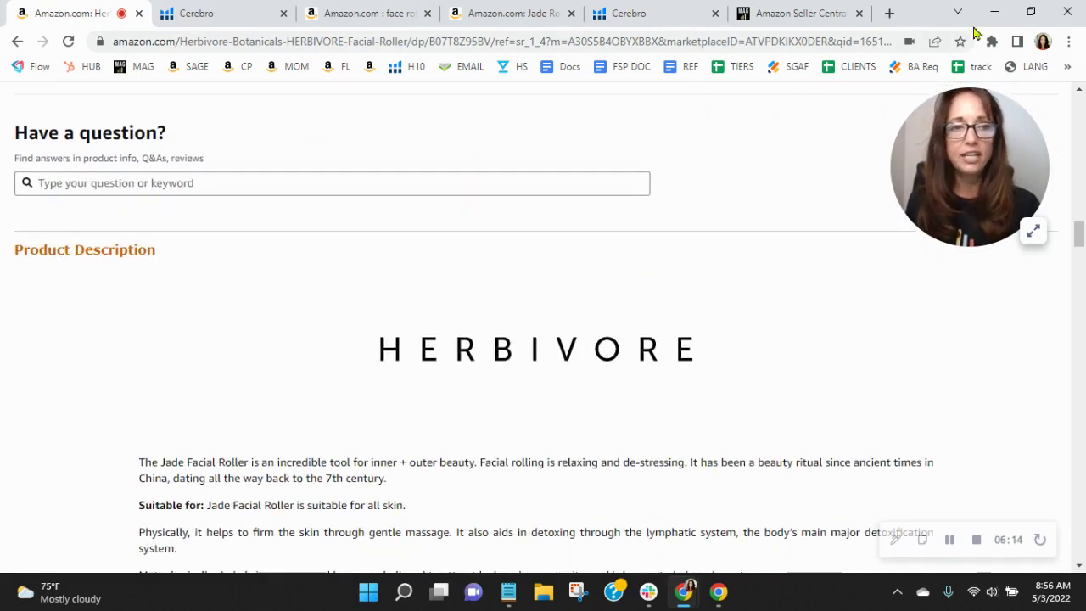
# - Enable Image Alt Text Viewer and read A+ image labels like Logo, Jade 2, Roller, About
pyautogui.click(992, 40)
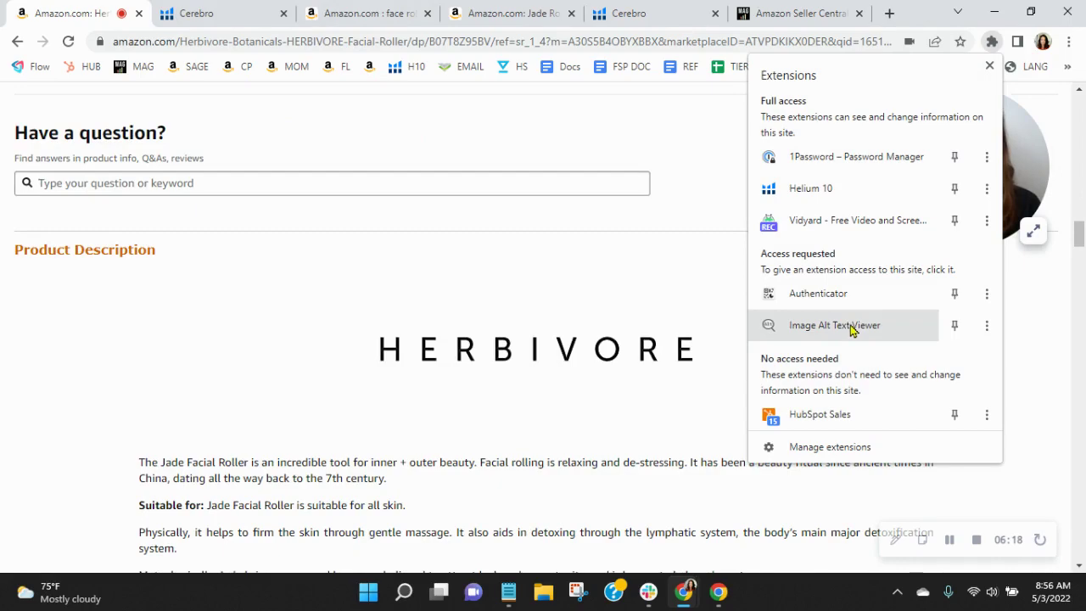
pyautogui.click(853, 328)
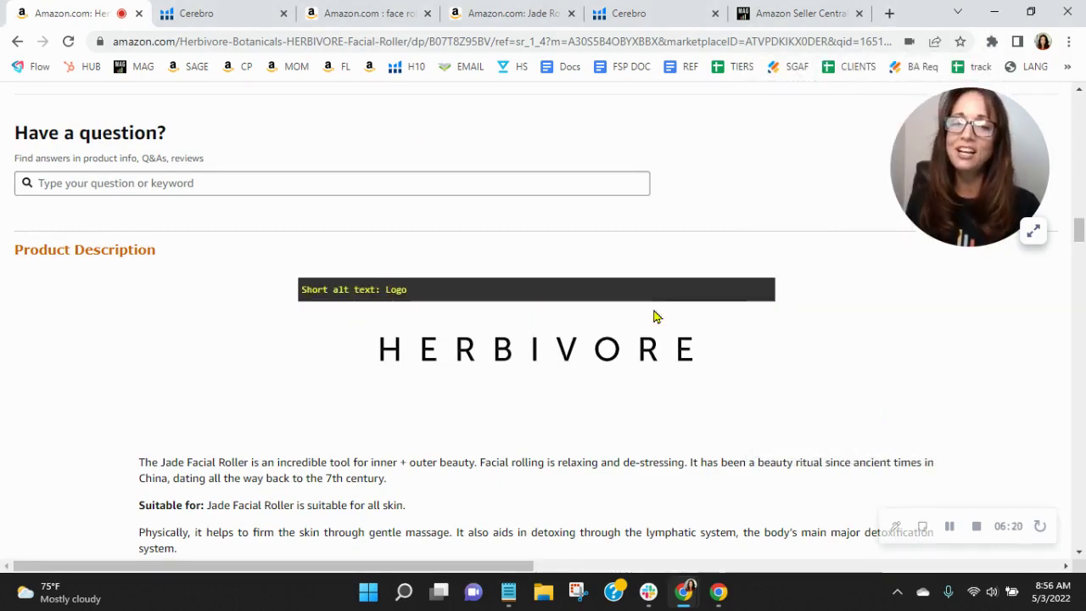
pyautogui.scroll(-3, 653, 317)
pyautogui.scroll(-3, 655, 314)
pyautogui.scroll(-3, 658, 312)
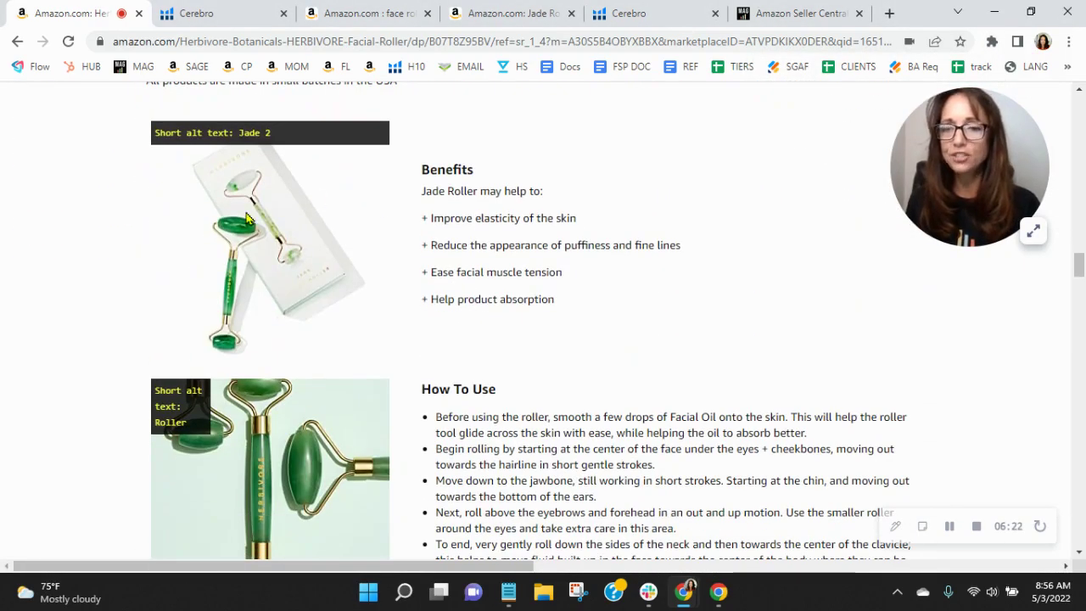
pyautogui.scroll(-3, 545, 262)
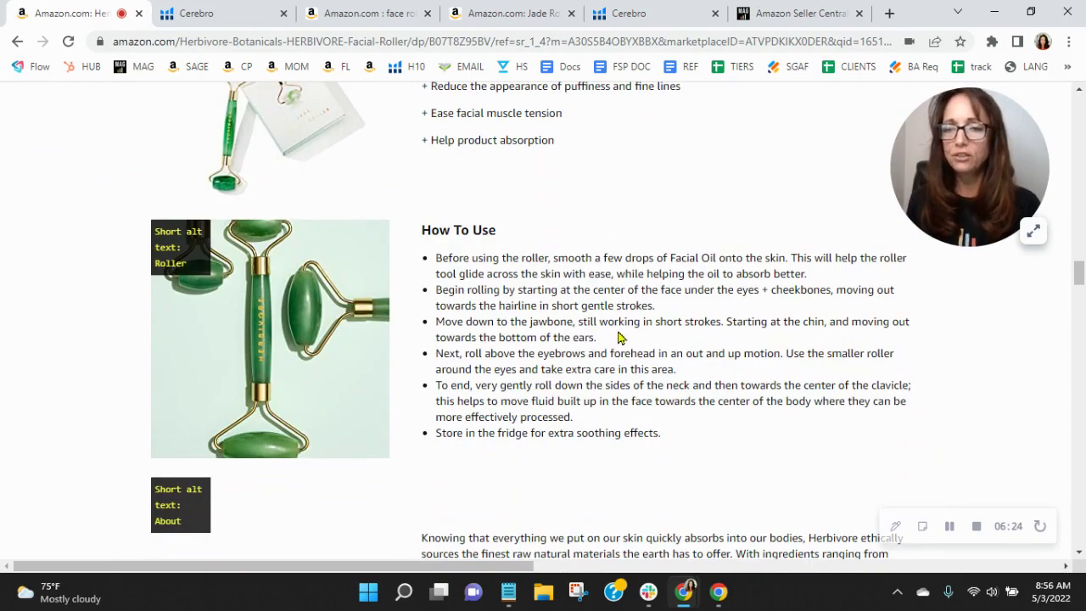
pyautogui.scroll(-1, 618, 333)
pyautogui.scroll(-3, 619, 318)
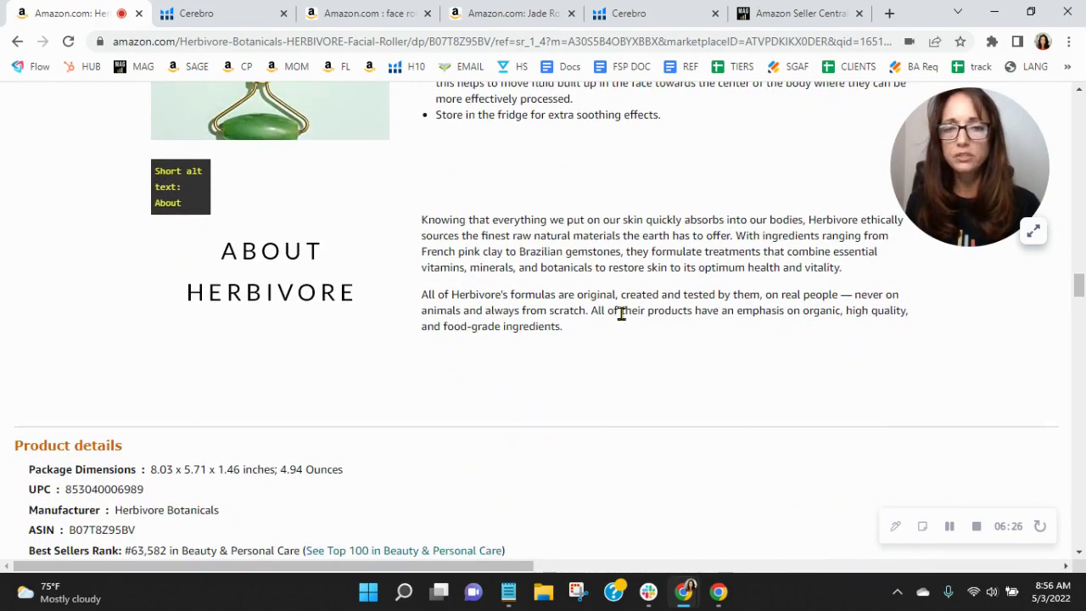
pyautogui.scroll(3, 621, 314)
pyautogui.scroll(3, 710, 274)
pyautogui.scroll(3, 720, 264)
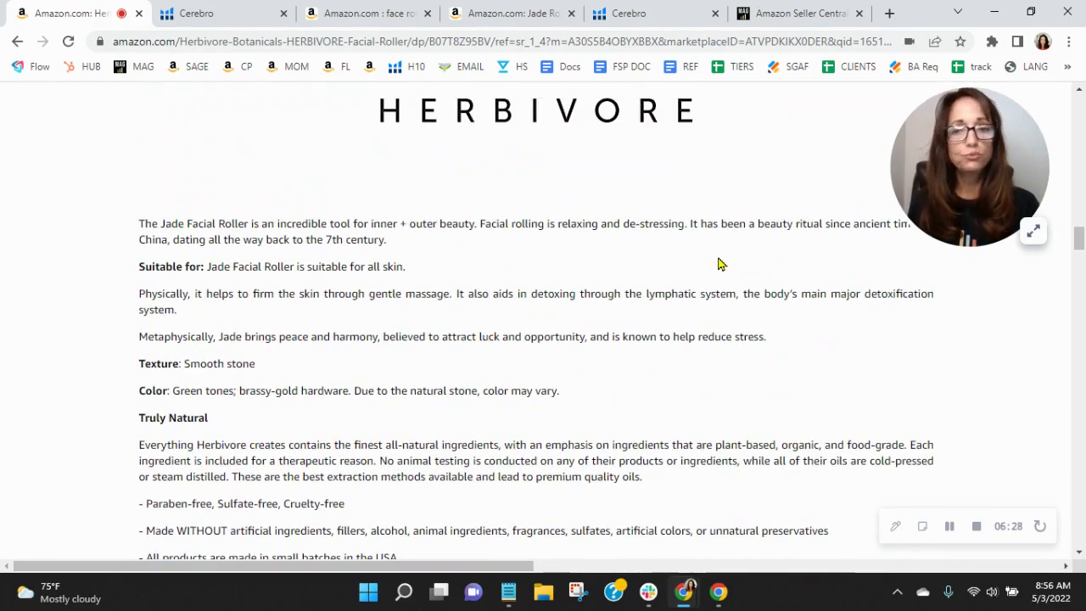
pyautogui.scroll(1, 720, 265)
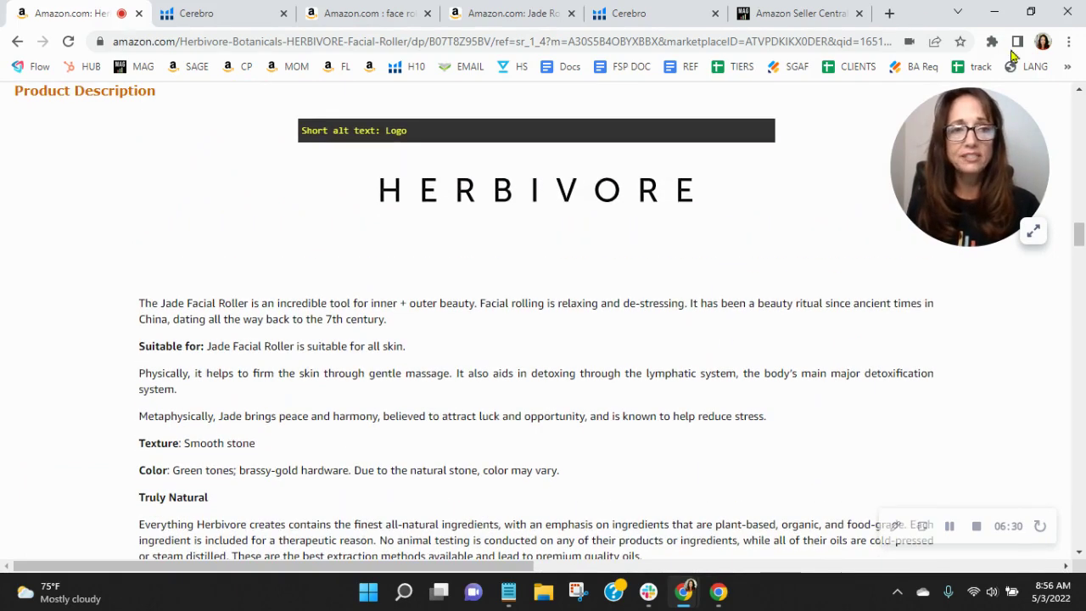
# - Turn off the Image Alt Text Viewer labels and highlight the jade benefits passage
pyautogui.click(992, 41)
pyautogui.click(825, 237)
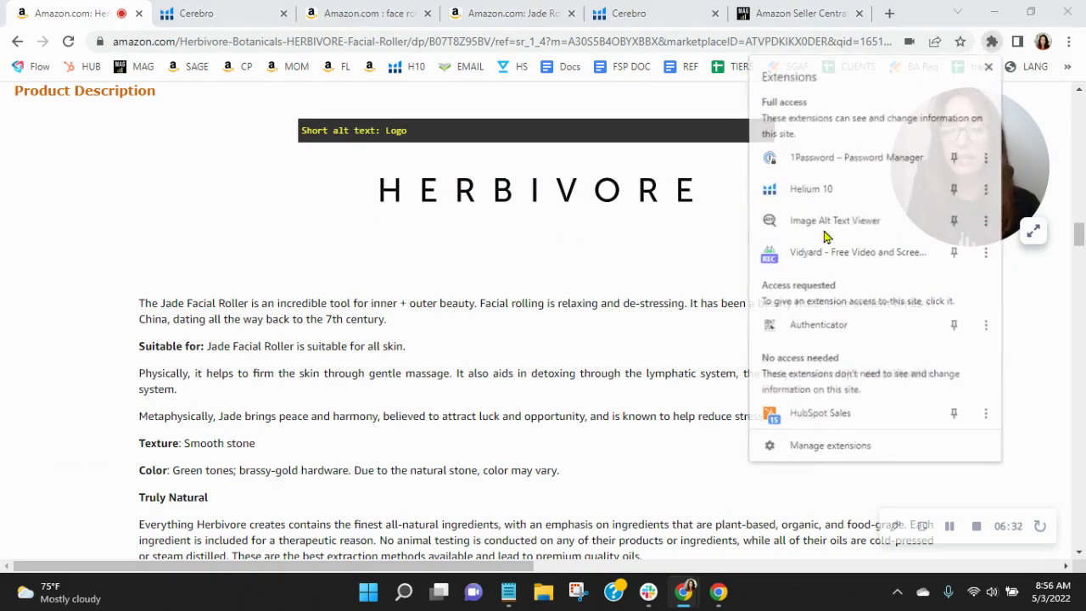
pyautogui.moveTo(322, 373); pyautogui.dragTo(401, 524)
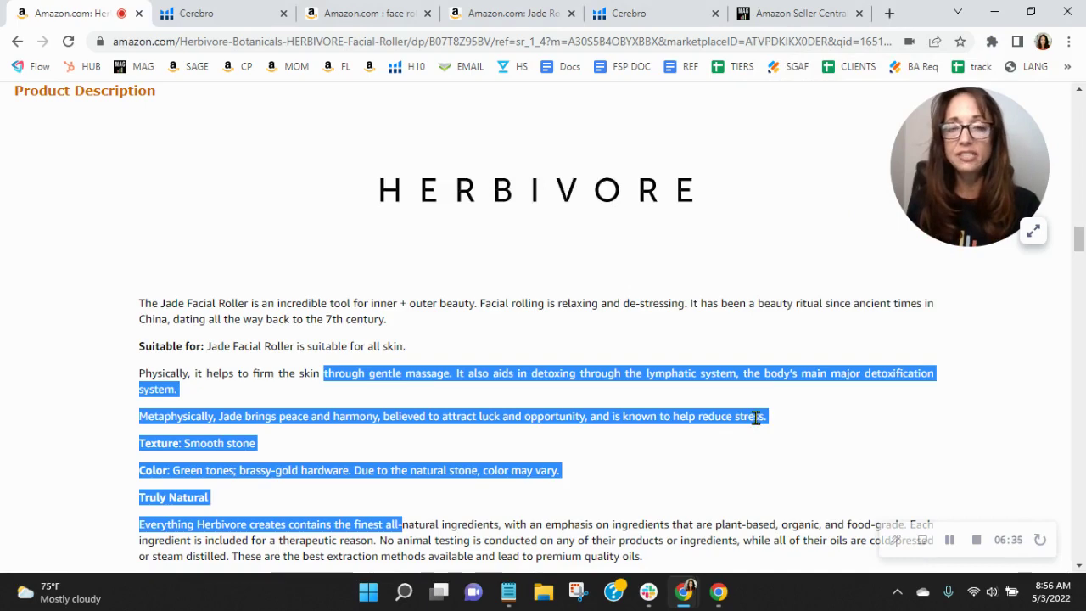
# - Scroll the description down to the Benefits and How To Use sections
pyautogui.scroll(-2, 755, 416)
pyautogui.scroll(-3, 749, 392)
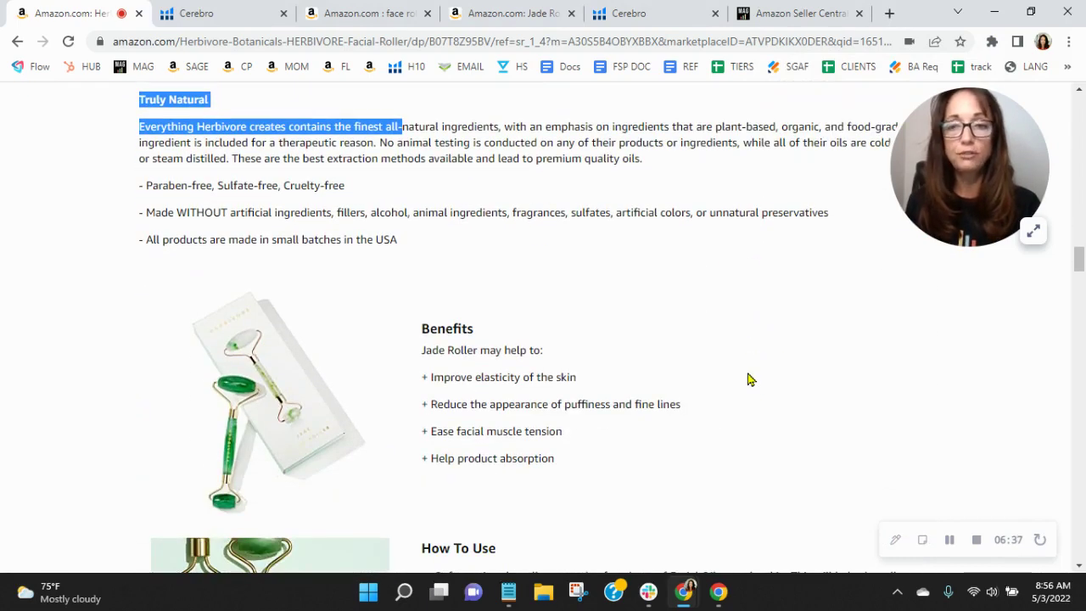
pyautogui.scroll(-1, 748, 380)
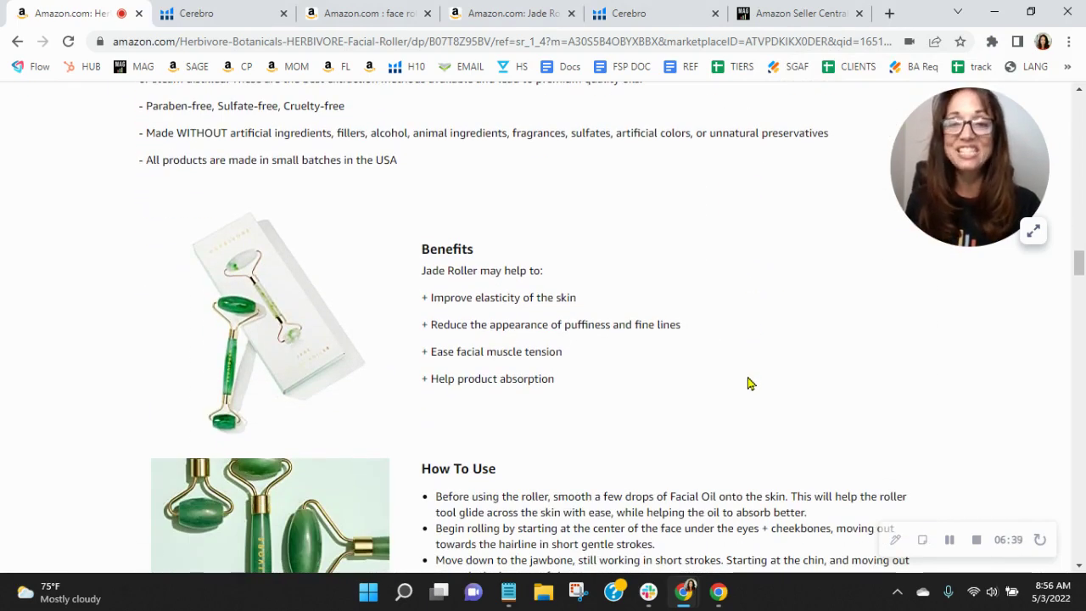
pyautogui.scroll(-1, 748, 384)
pyautogui.scroll(-2, 747, 374)
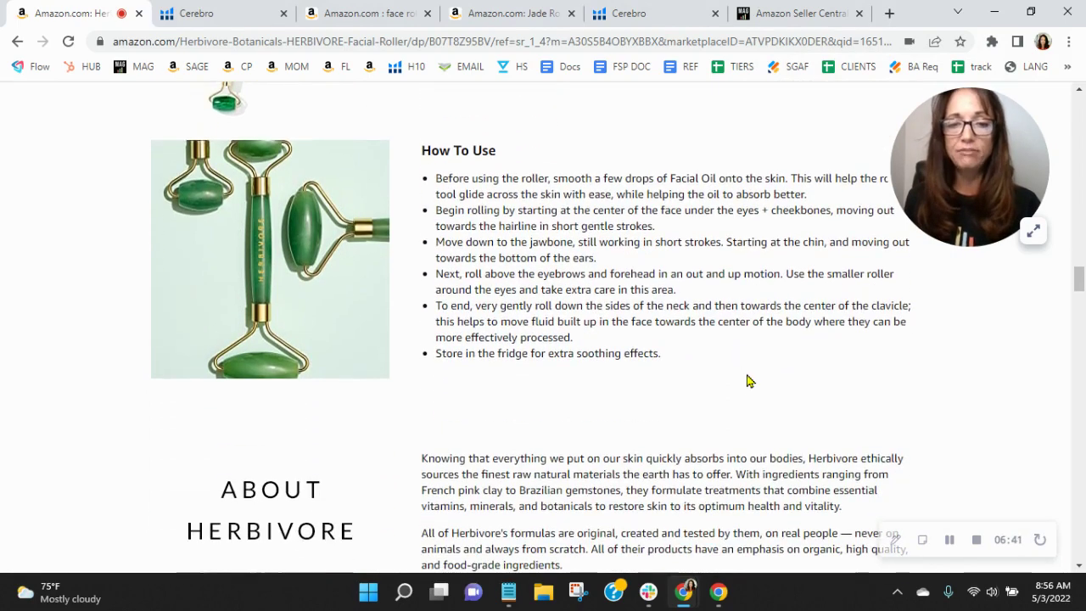
pyautogui.scroll(-2, 747, 374)
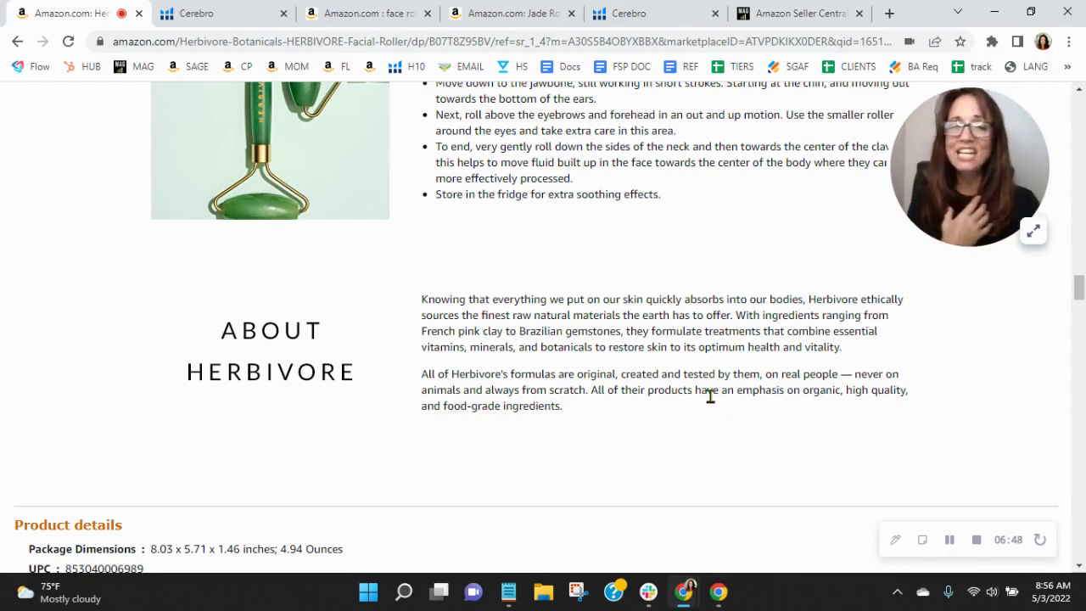
pyautogui.scroll(5, 713, 365)
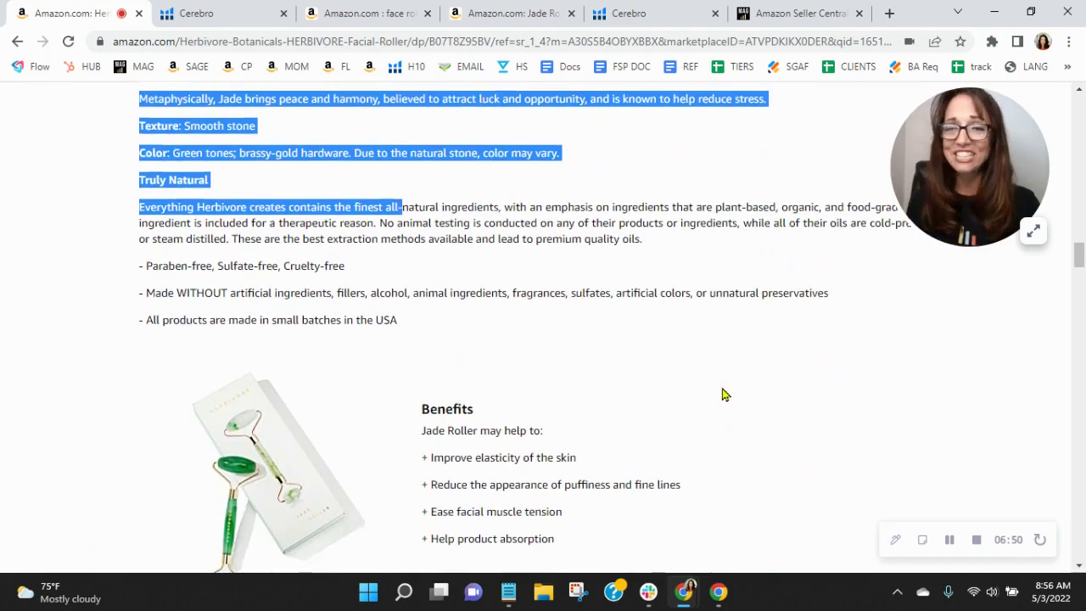
pyautogui.scroll(10, 722, 393)
pyautogui.scroll(-5, 802, 434)
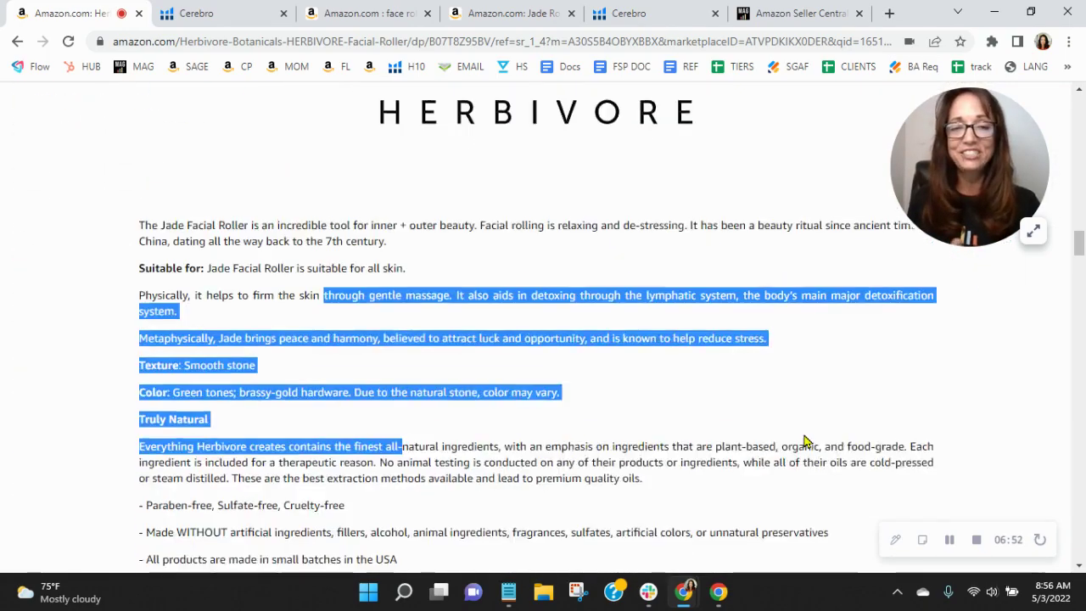
pyautogui.scroll(-2, 806, 441)
pyautogui.scroll(-3, 807, 440)
pyautogui.scroll(-2, 806, 433)
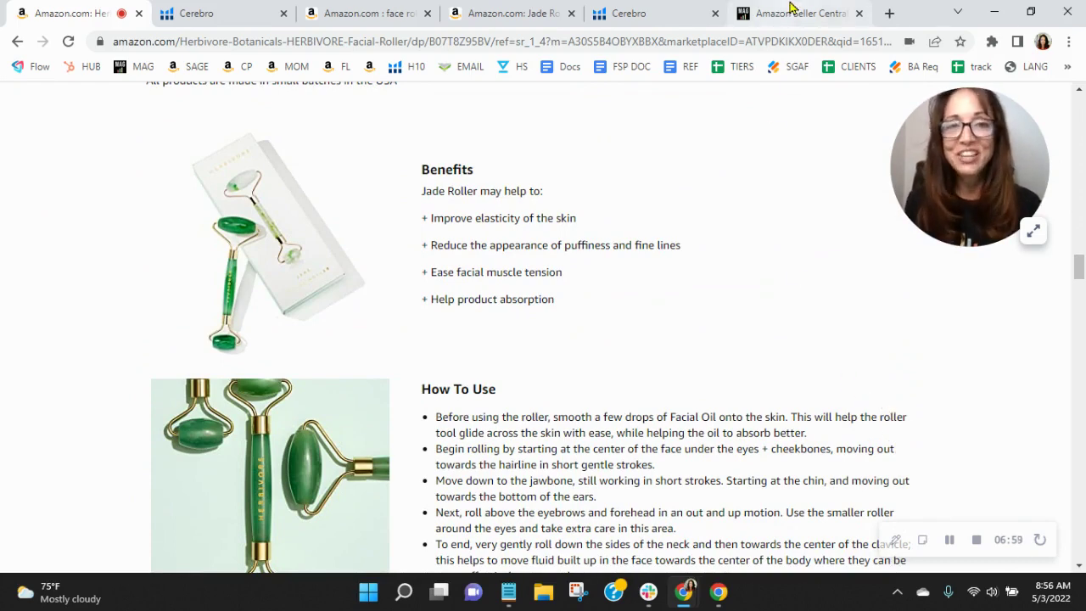
# - Switch to the myamazonguy.com full-service-management tab
pyautogui.click(789, 13)
pyautogui.moveTo(757, 123)
pyautogui.mouseDown()
pyautogui.moveTo(881, 156)
pyautogui.moveTo(912, 136)
pyautogui.mouseUp()
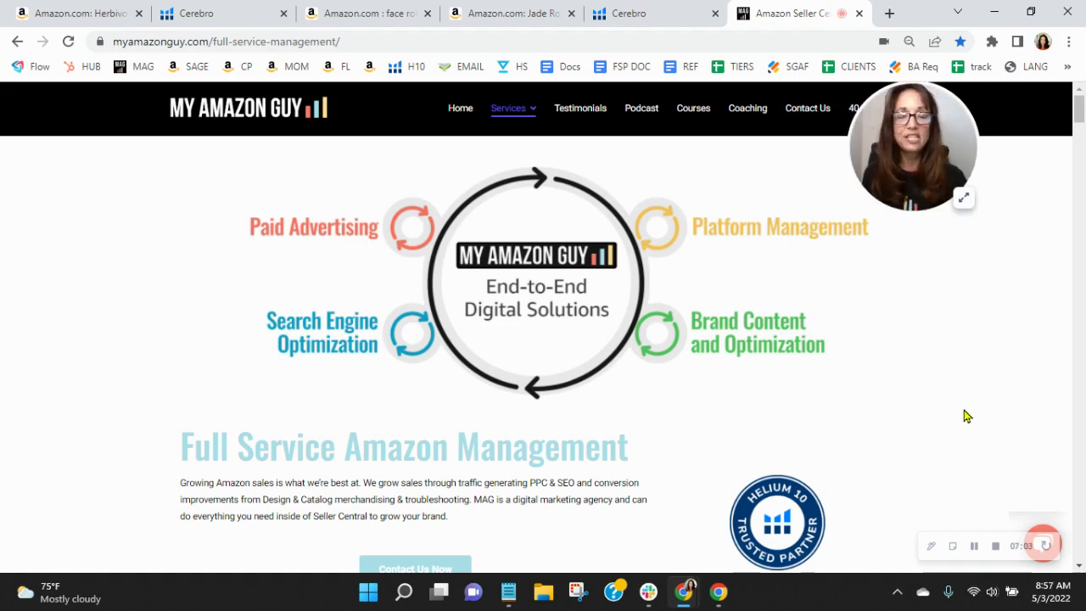